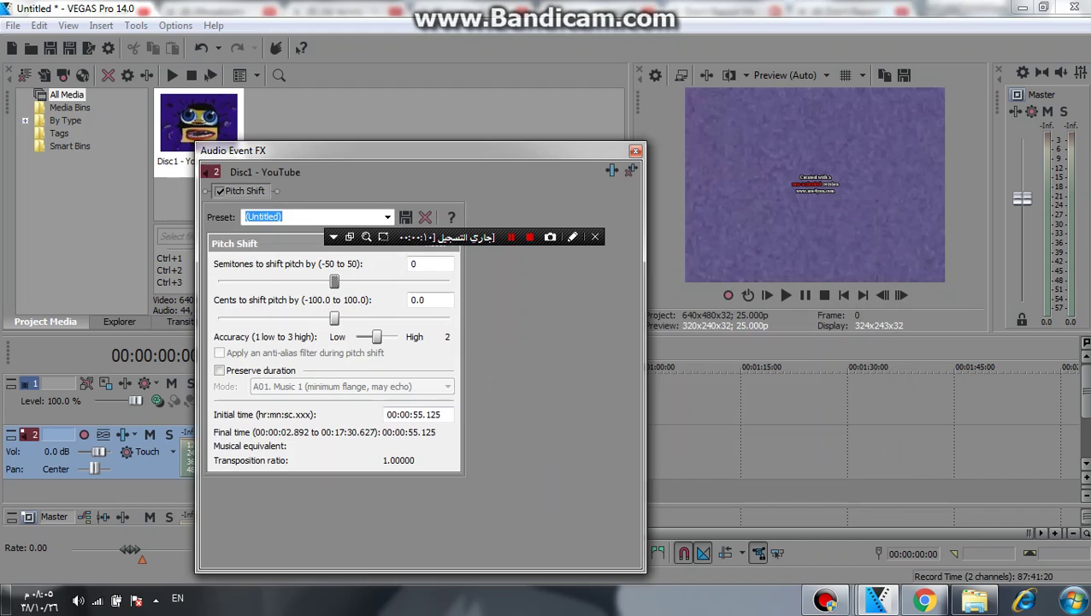
- Set the track 2 clip's Pitch Shift to preserve duration, mode A17. Drums, unpitched (minimum echo), and -12 semitones
click(219, 371)
click(353, 386)
click(326, 567)
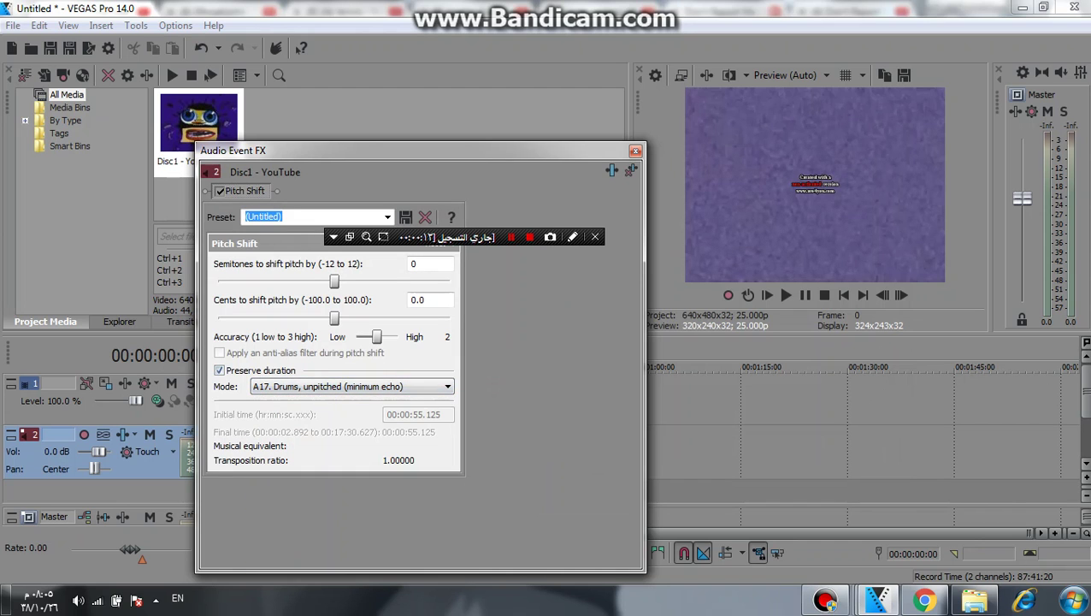
drag(335, 281, 219, 282)
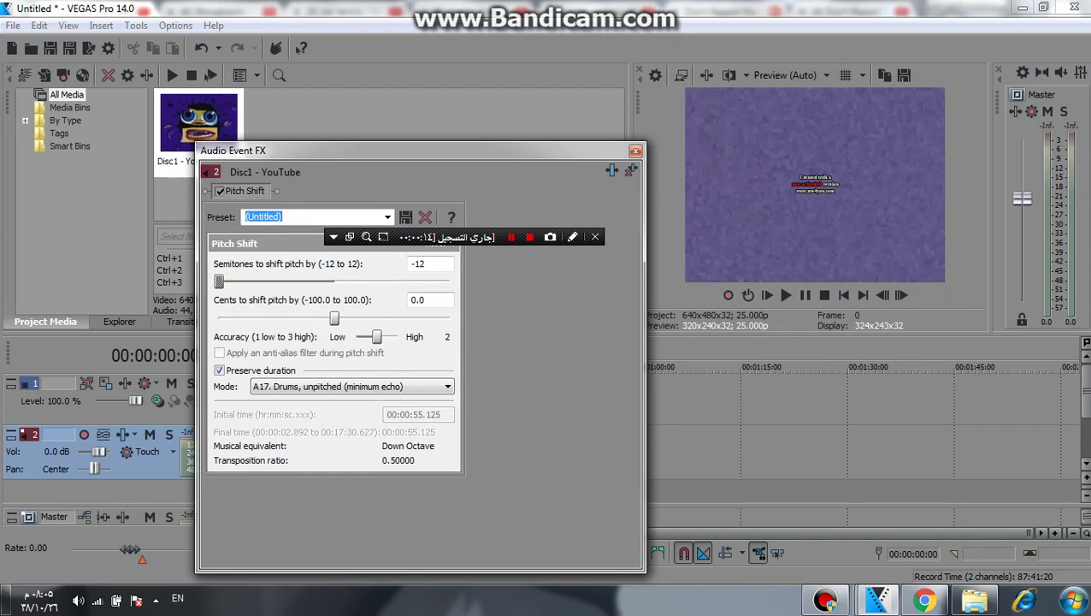
click(635, 151)
- Duplicate audio track 2 together with its pitch-shifted clip
right_click(294, 474)
click(376, 312)
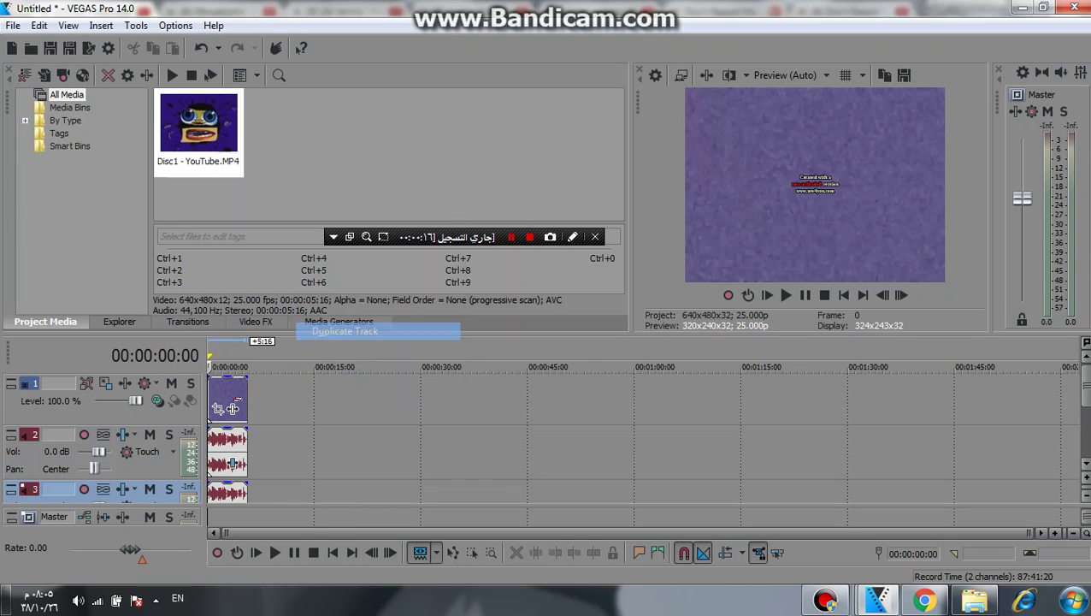
key(grave)
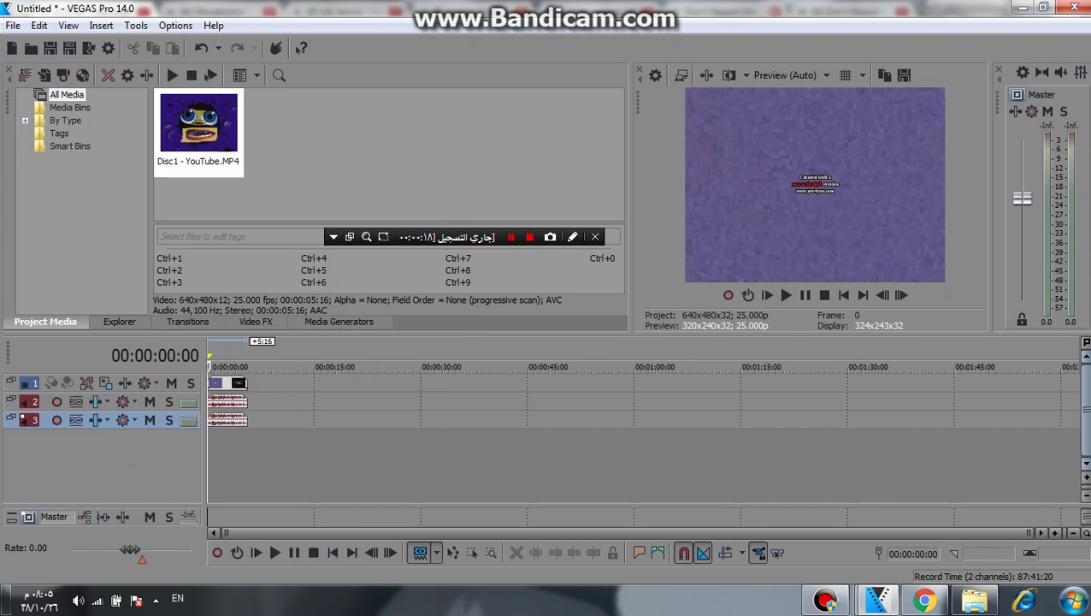
key(grave)
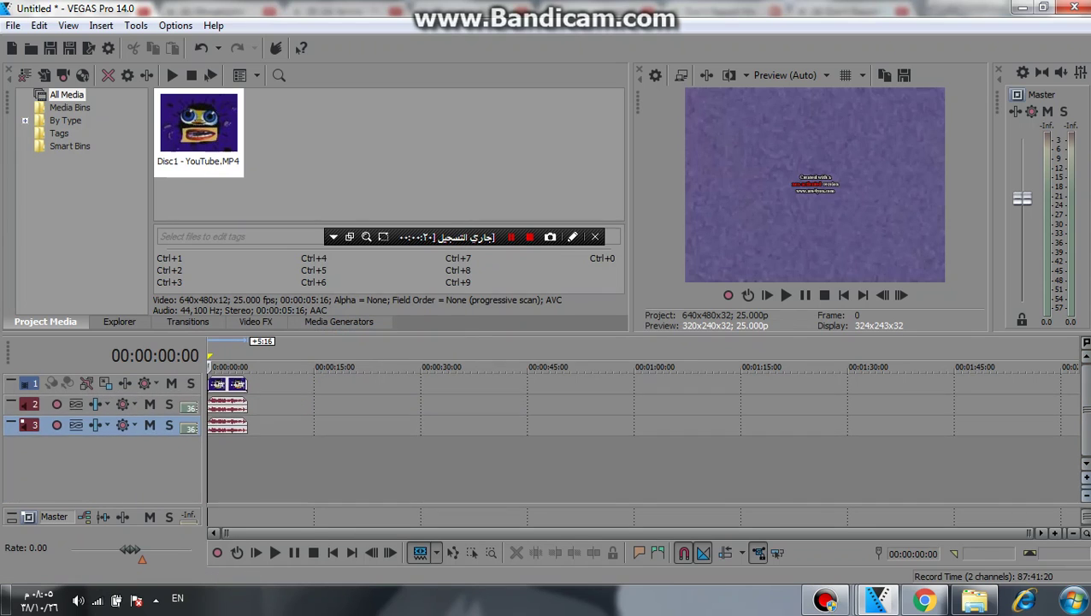
click(1087, 478)
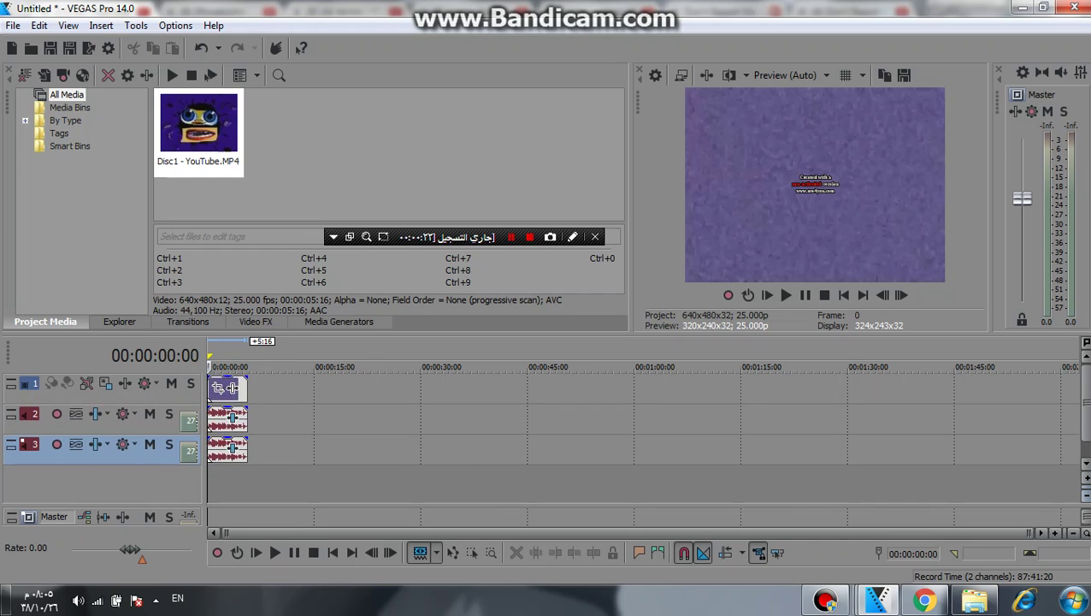
click(1087, 495)
scroll(548, 438, up, 1)
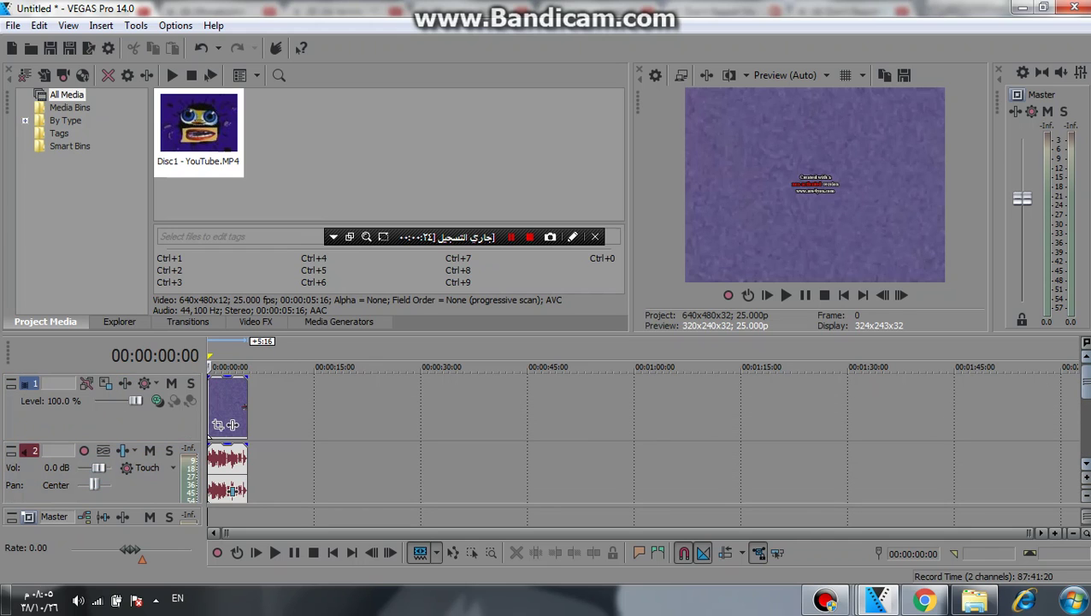
click(1084, 494)
click(1084, 494)
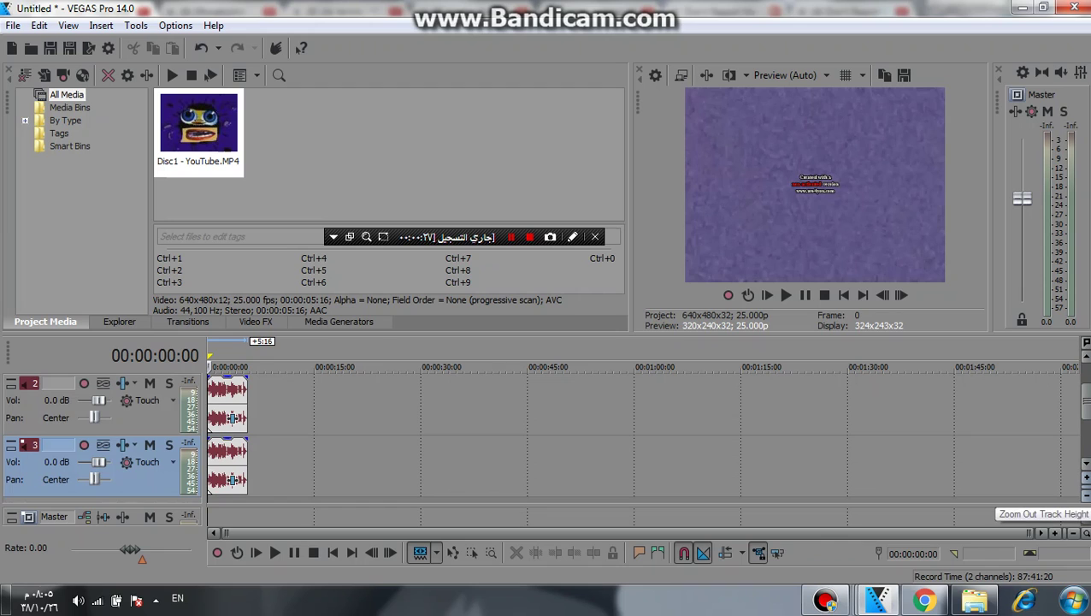
click(1087, 478)
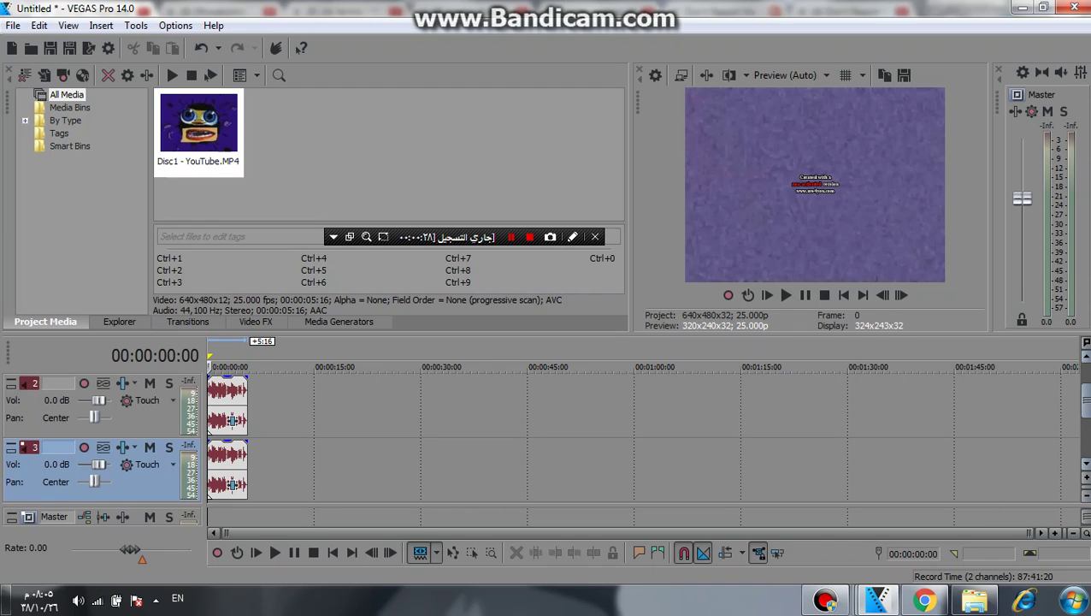
scroll(204, 421, up, 2)
scroll(641, 438, down, 1)
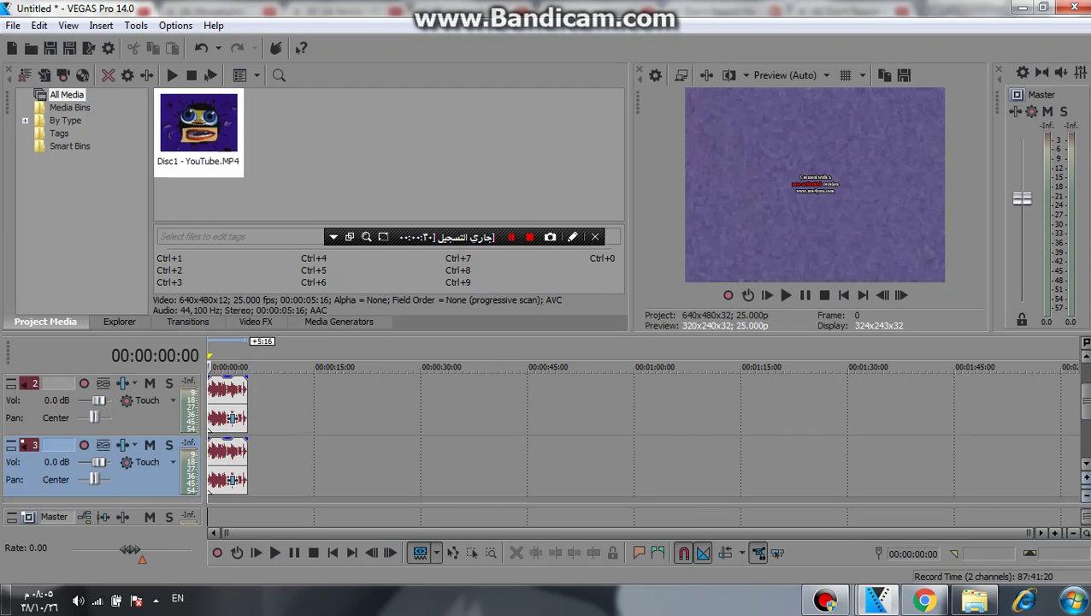
click(1086, 495)
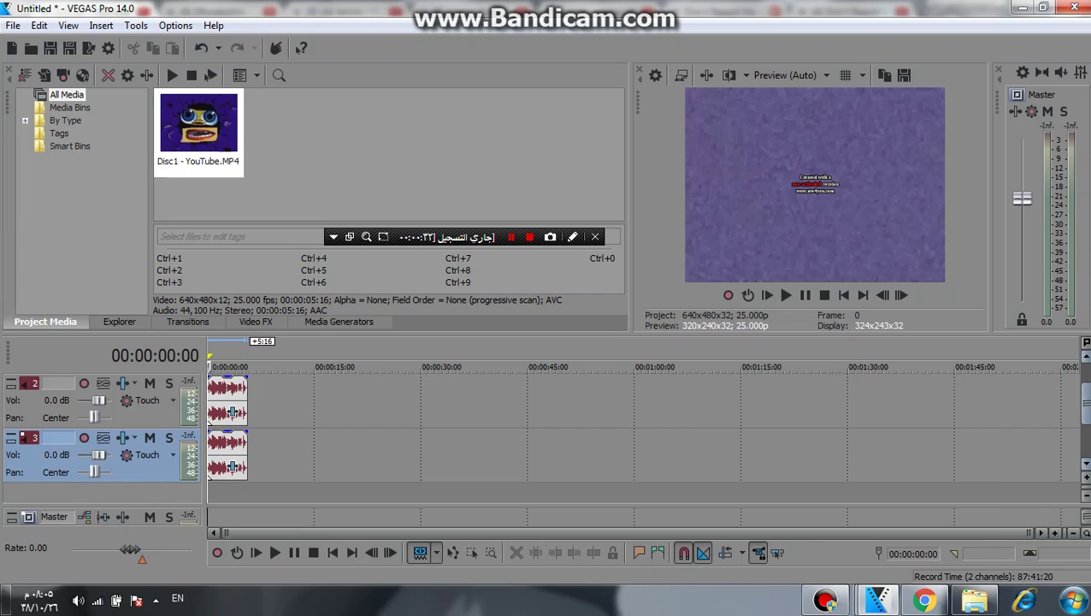
scroll(228, 407, up, 2)
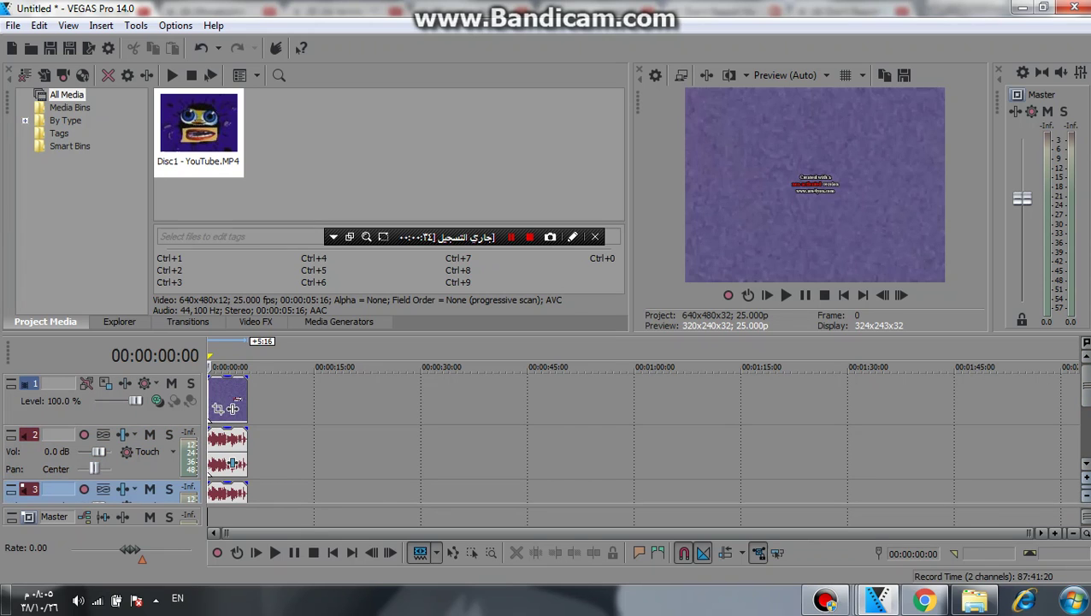
scroll(228, 407, down, 2)
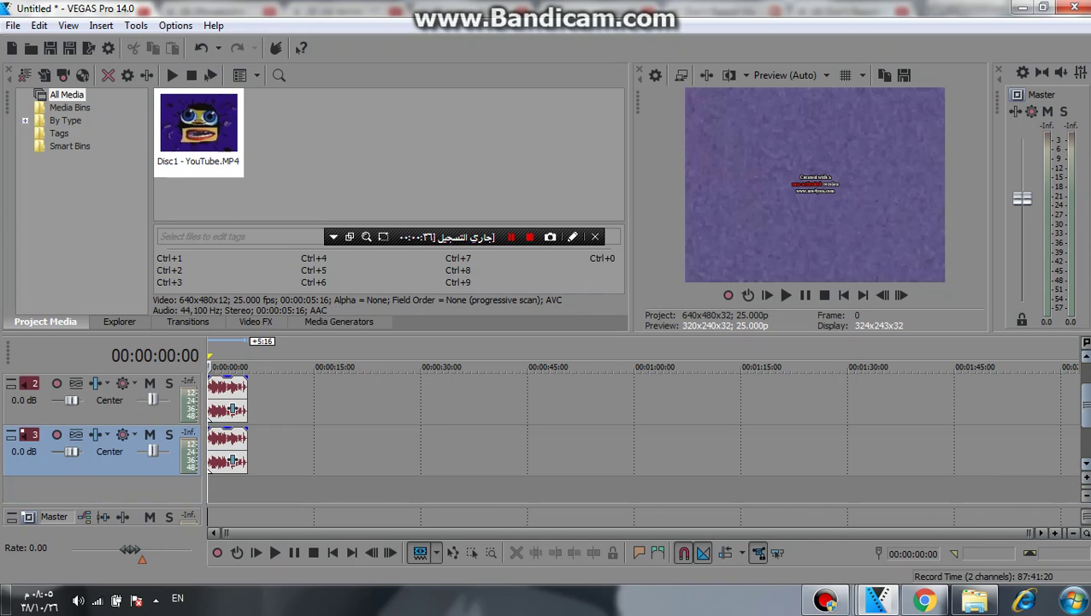
- Duplicate audio track 3 together with its clip
scroll(228, 408, up, 2)
scroll(228, 409, down, 2)
right_click(444, 447)
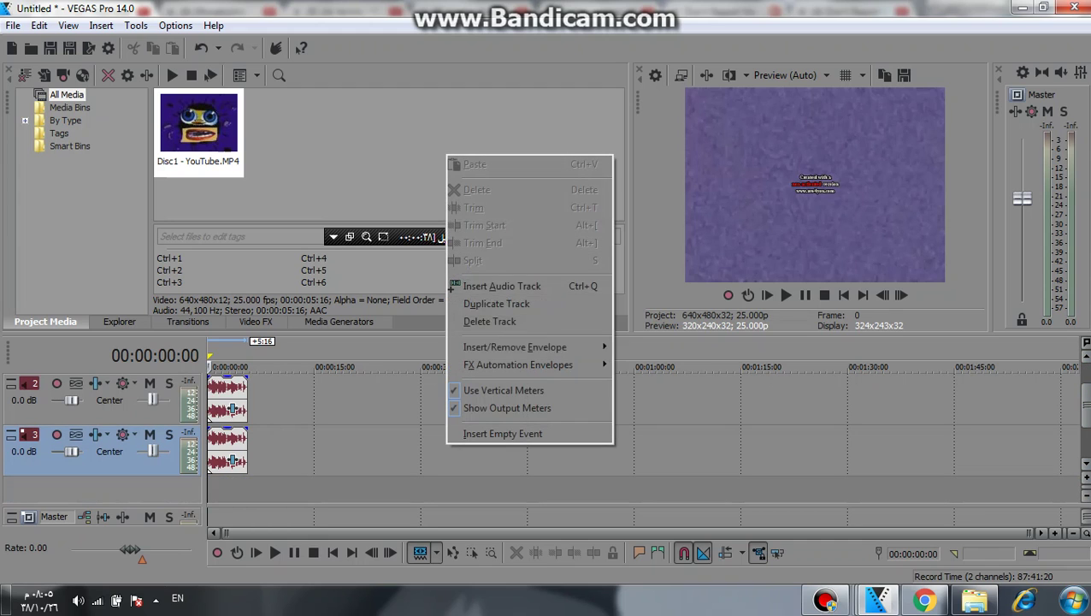
click(504, 304)
- Set the Pitch Shift of the clip on audio track 3 to -5 semitones
scroll(208, 416, down, 2)
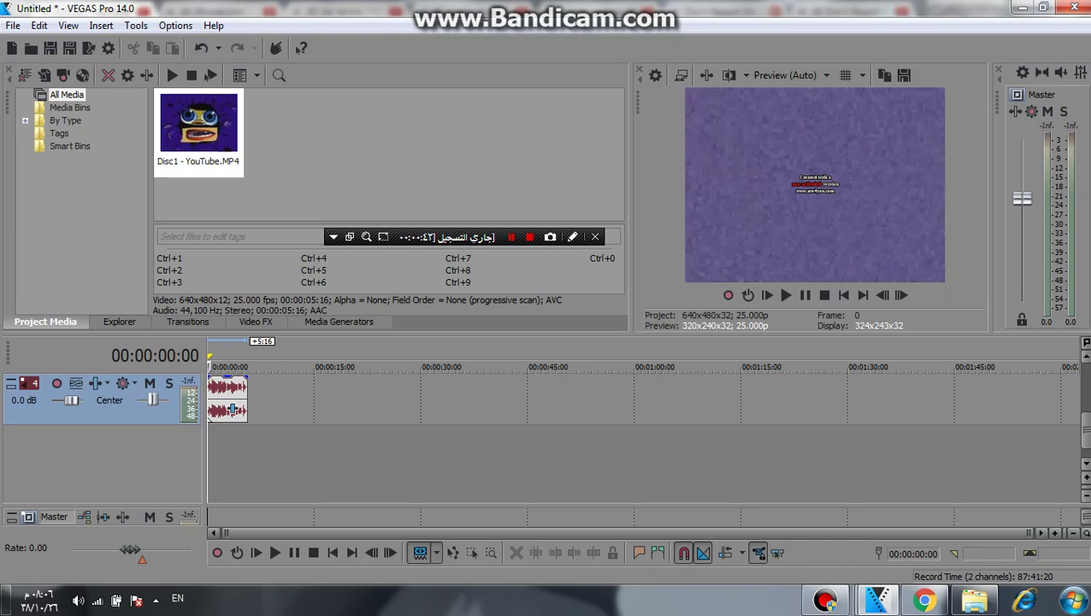
scroll(209, 416, up, 2)
scroll(232, 409, up, 1)
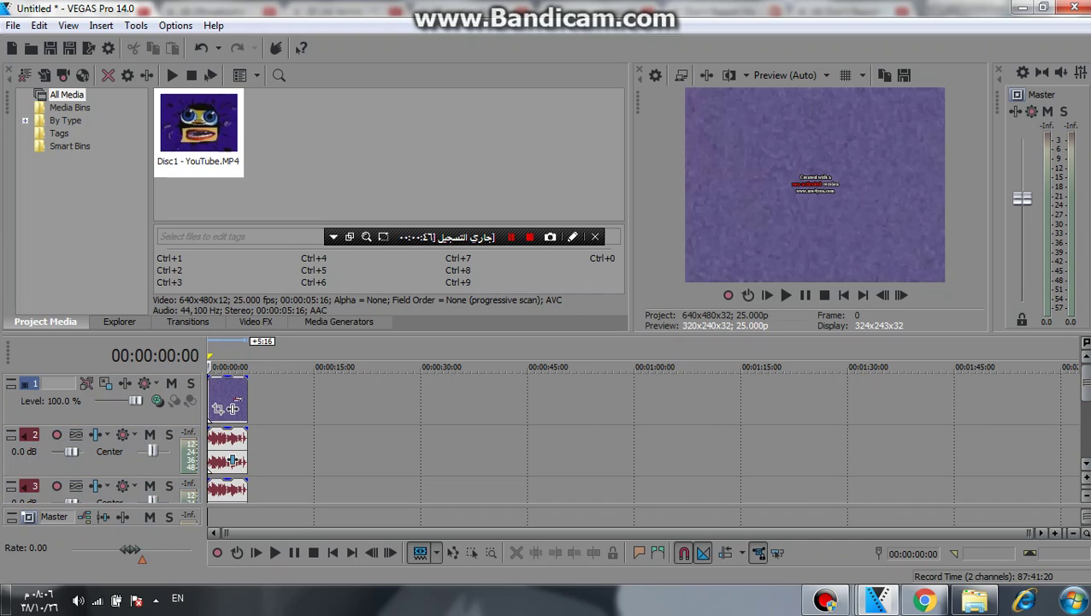
scroll(232, 409, down, 1)
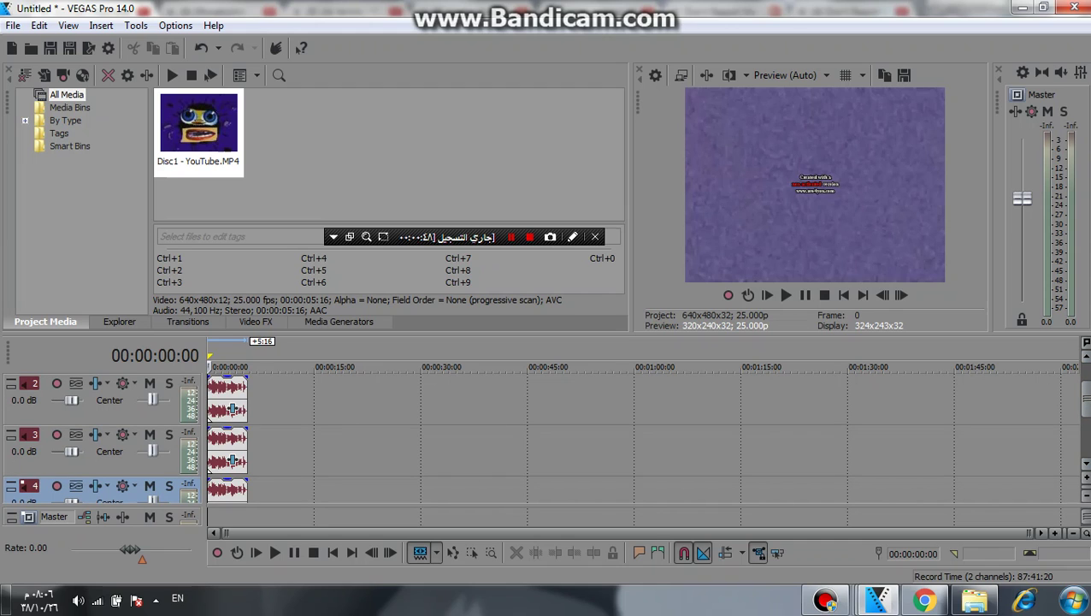
click(232, 460)
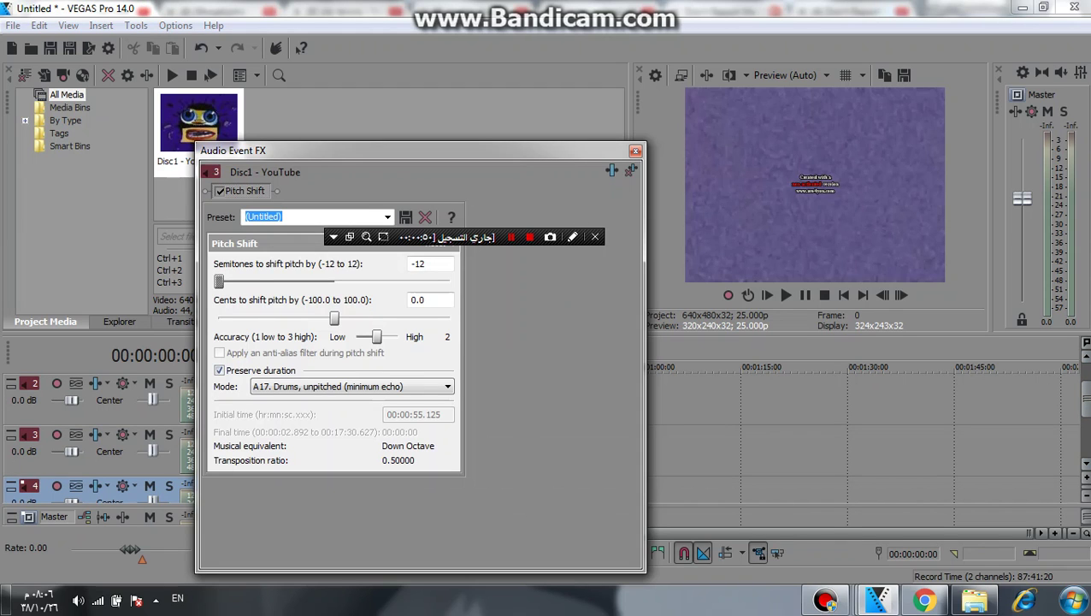
drag(219, 281, 267, 282)
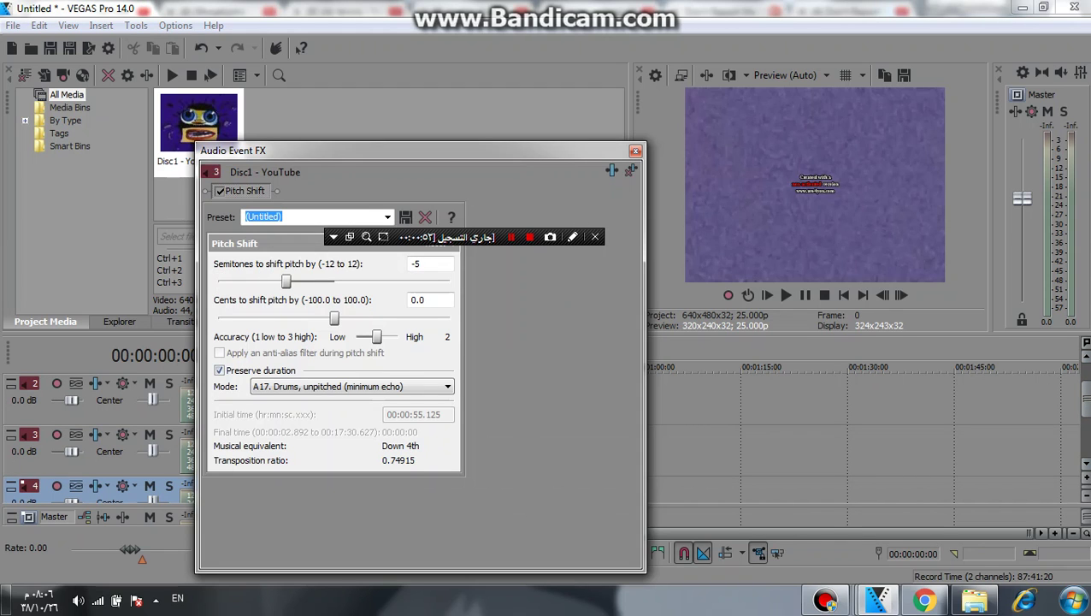
click(635, 150)
- Set the Pitch Shift of the clip on audio track 4 to 4 semitones
right_click(224, 489)
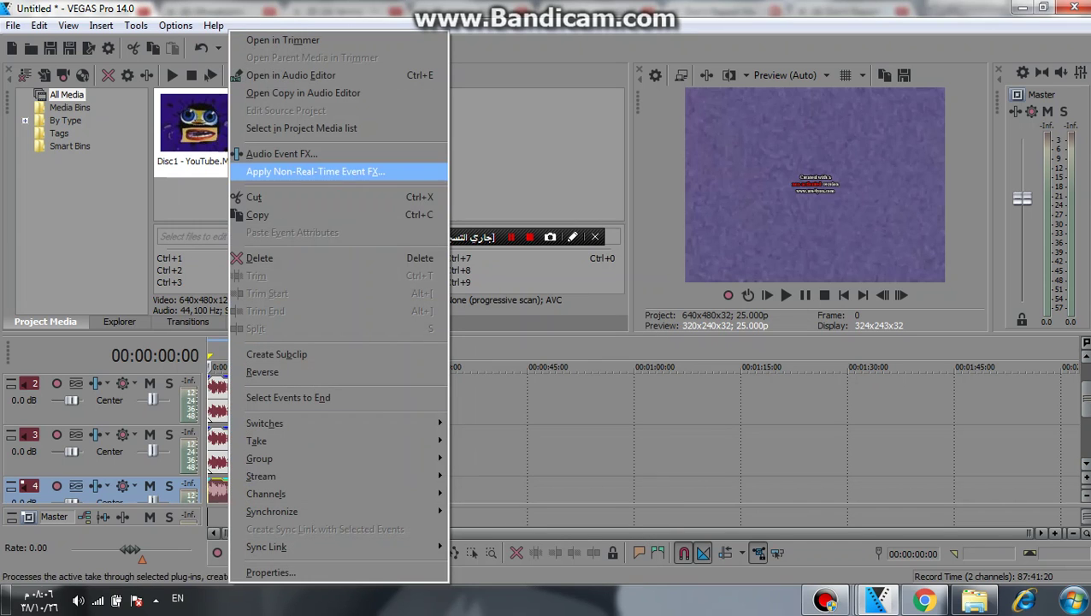
click(281, 153)
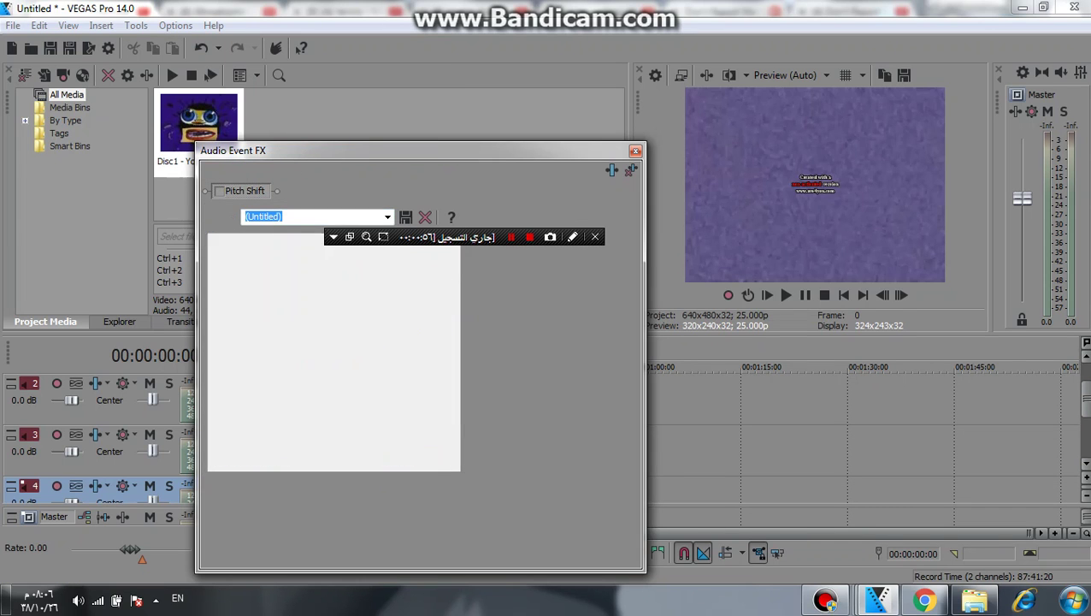
drag(219, 282, 373, 281)
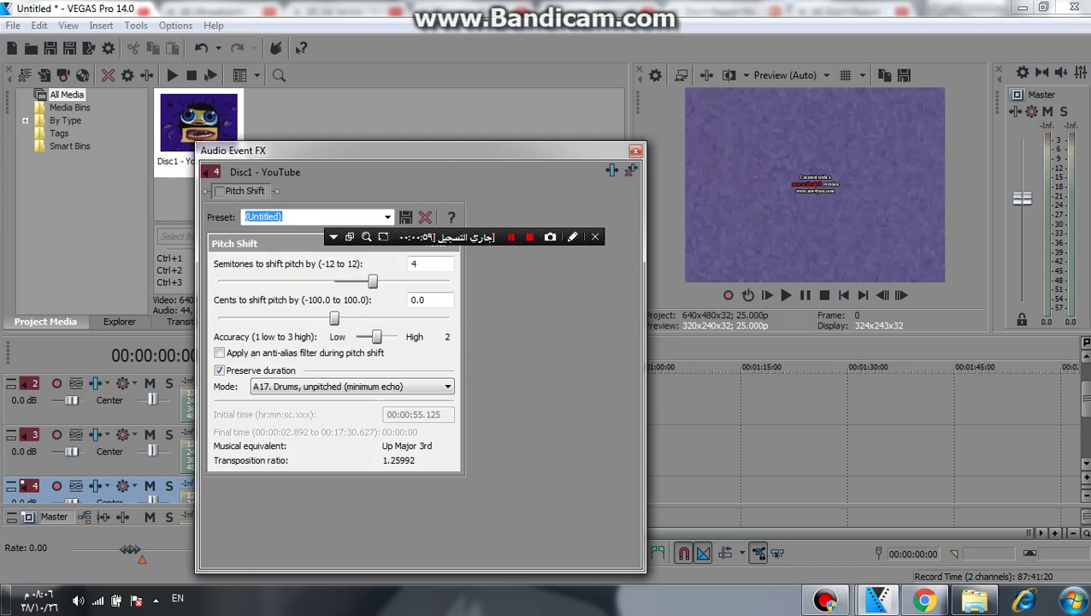
click(635, 150)
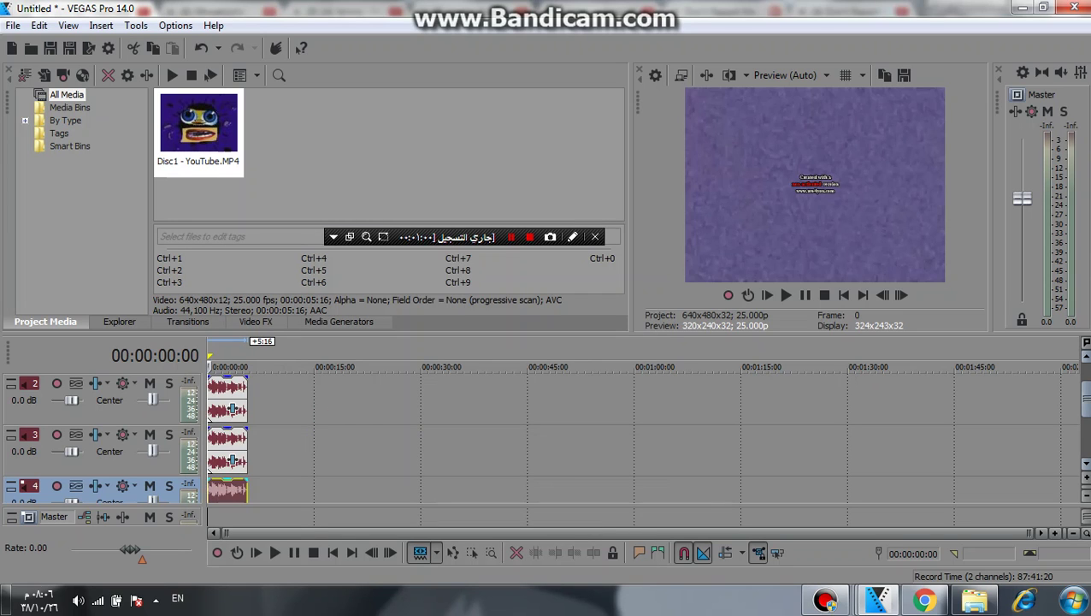
click(1085, 481)
click(1085, 480)
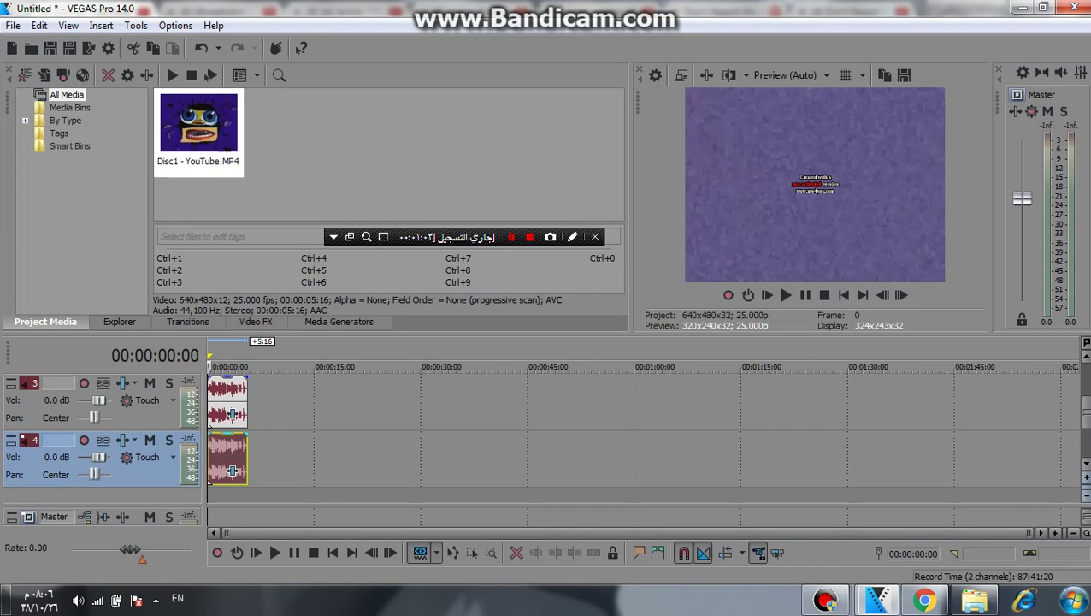
click(1085, 494)
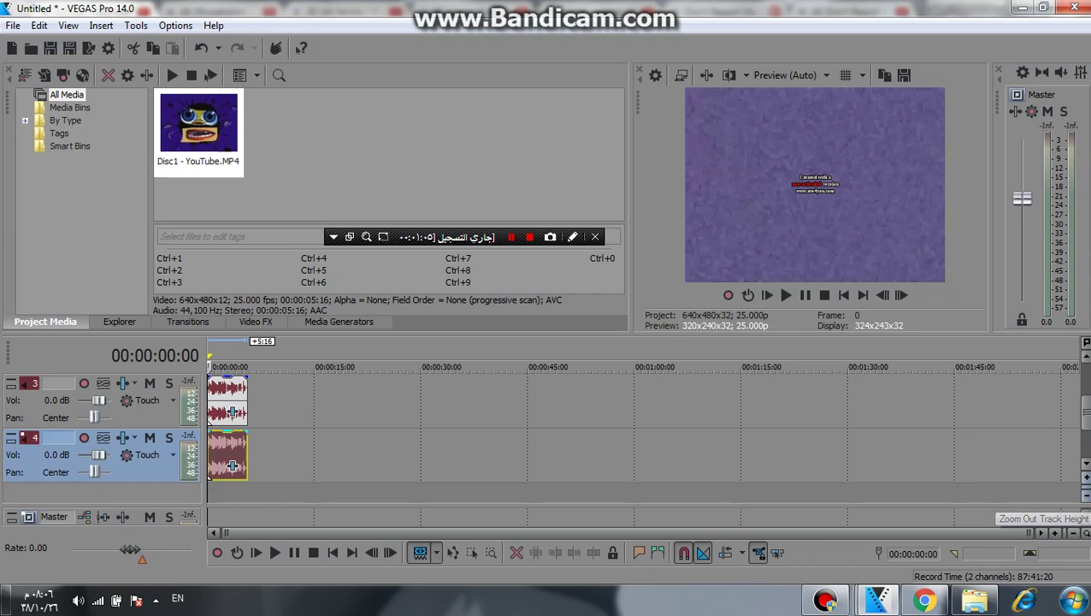
click(1085, 494)
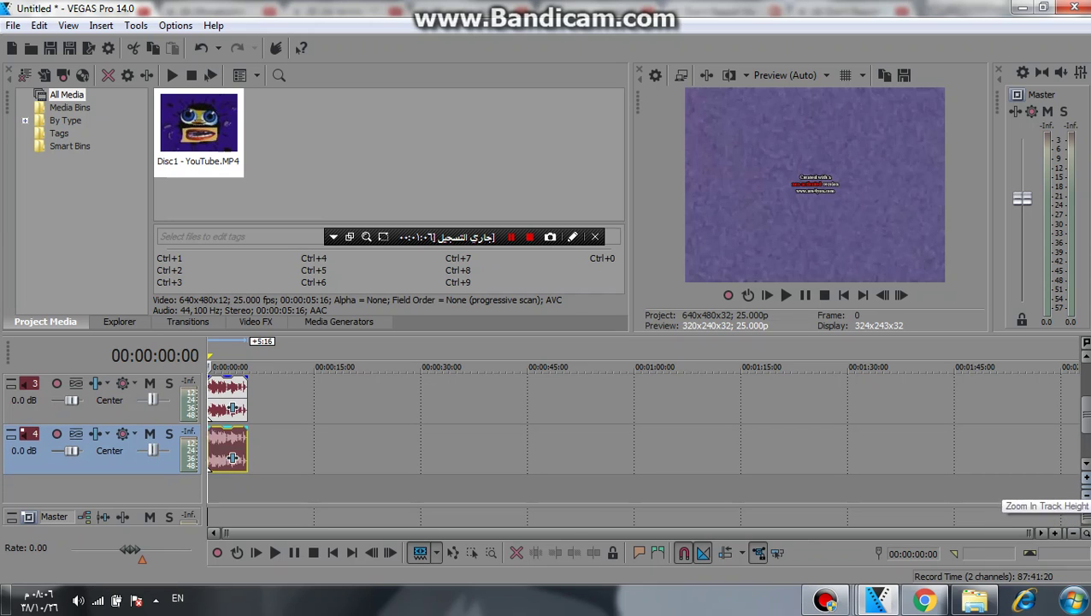
click(1085, 481)
click(1085, 480)
click(1086, 481)
click(1085, 481)
click(1085, 481)
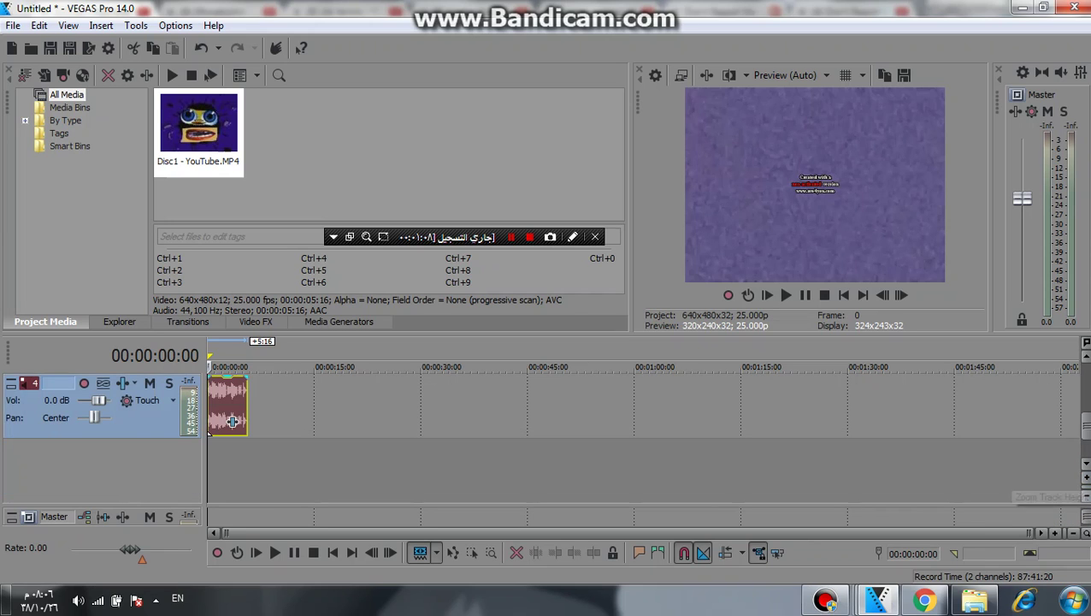
drag(1086, 424, 1086, 376)
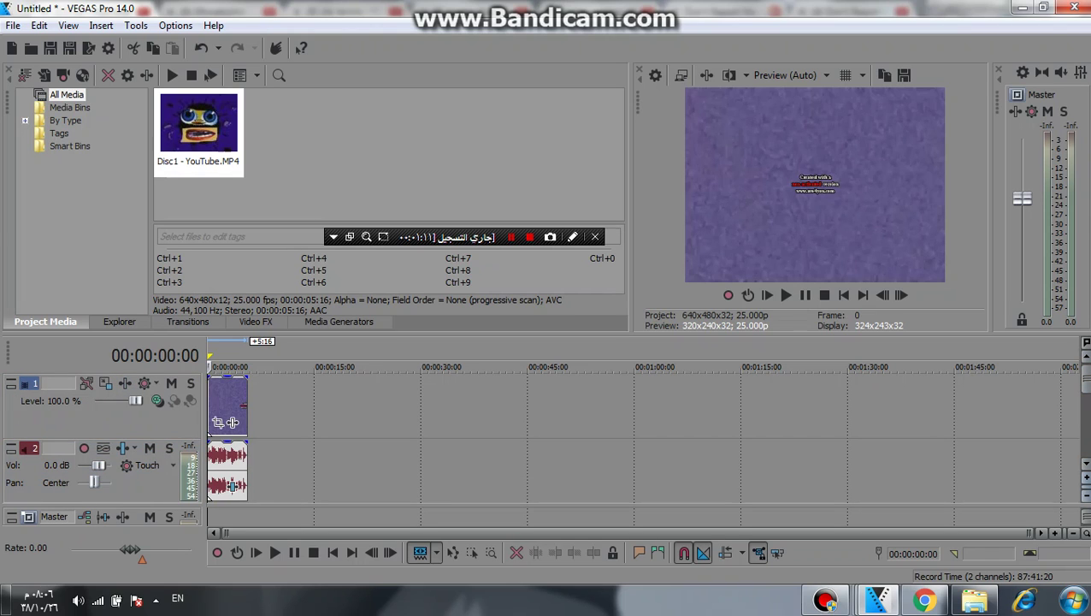
click(1085, 494)
click(1084, 494)
click(1084, 494)
click(1085, 494)
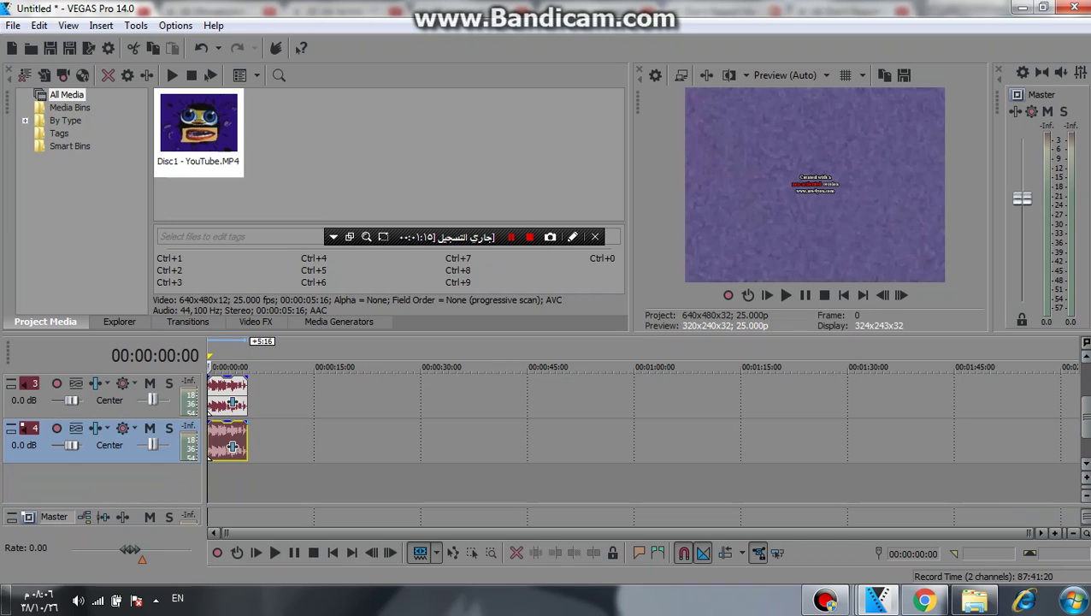
drag(1086, 416, 1086, 384)
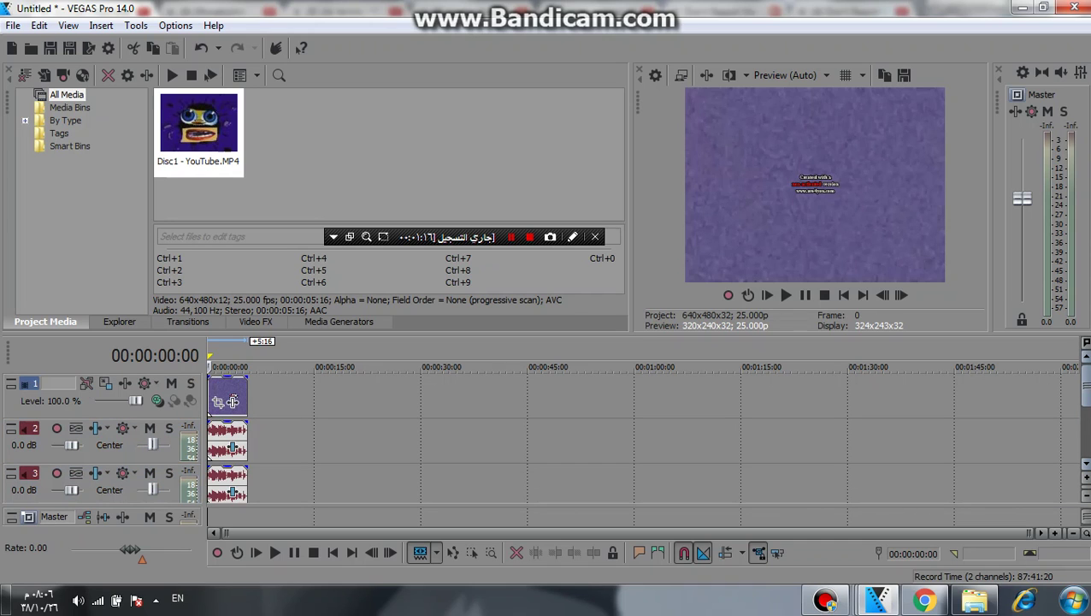
click(1086, 478)
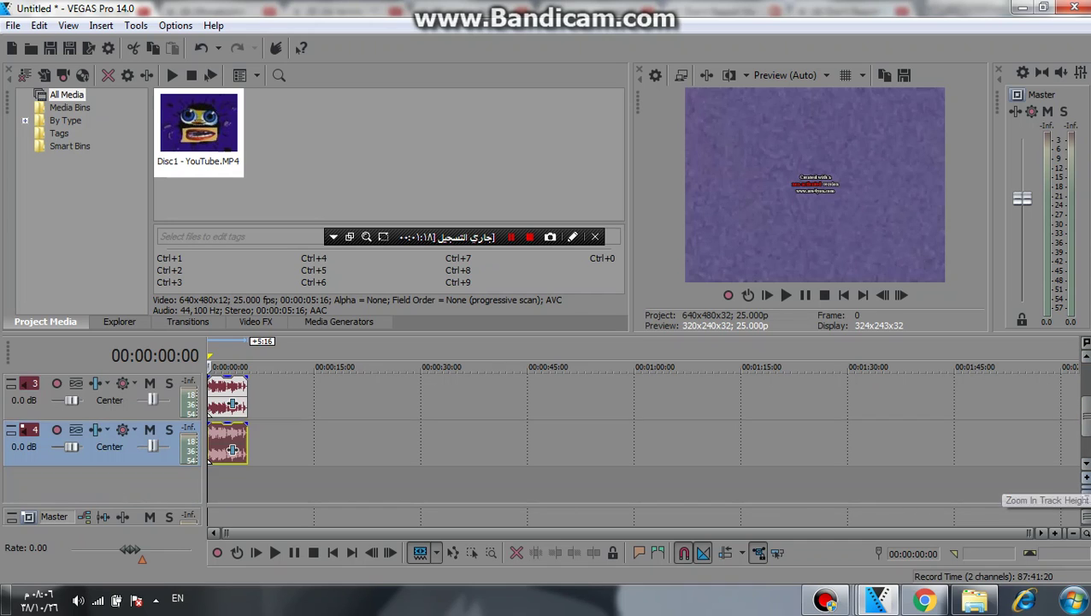
click(1086, 478)
click(1086, 478)
click(1086, 478)
click(1086, 478)
click(1084, 484)
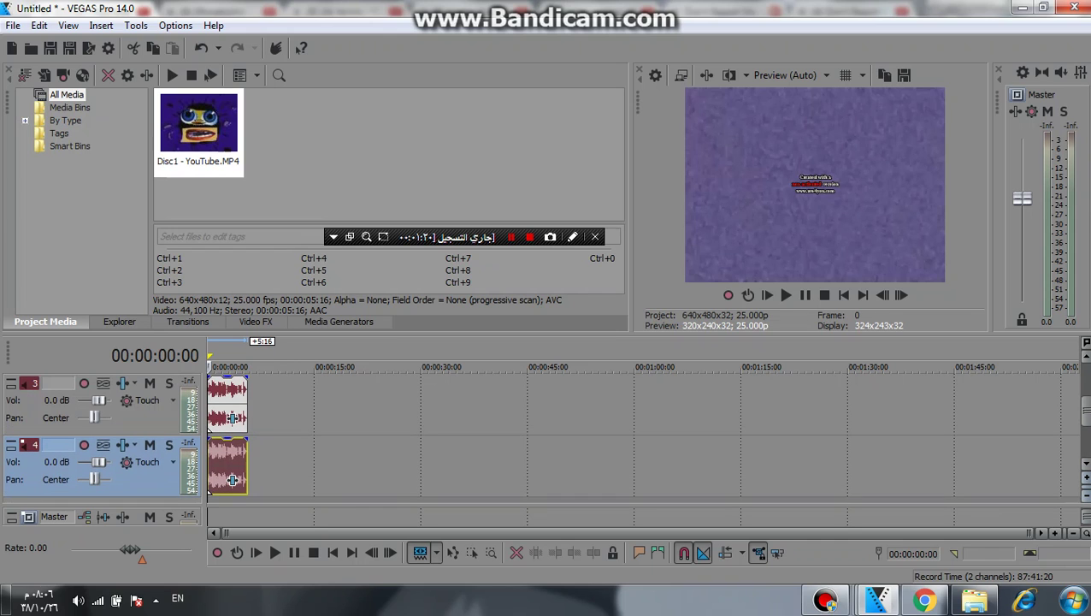
click(1085, 485)
click(1084, 485)
click(1084, 495)
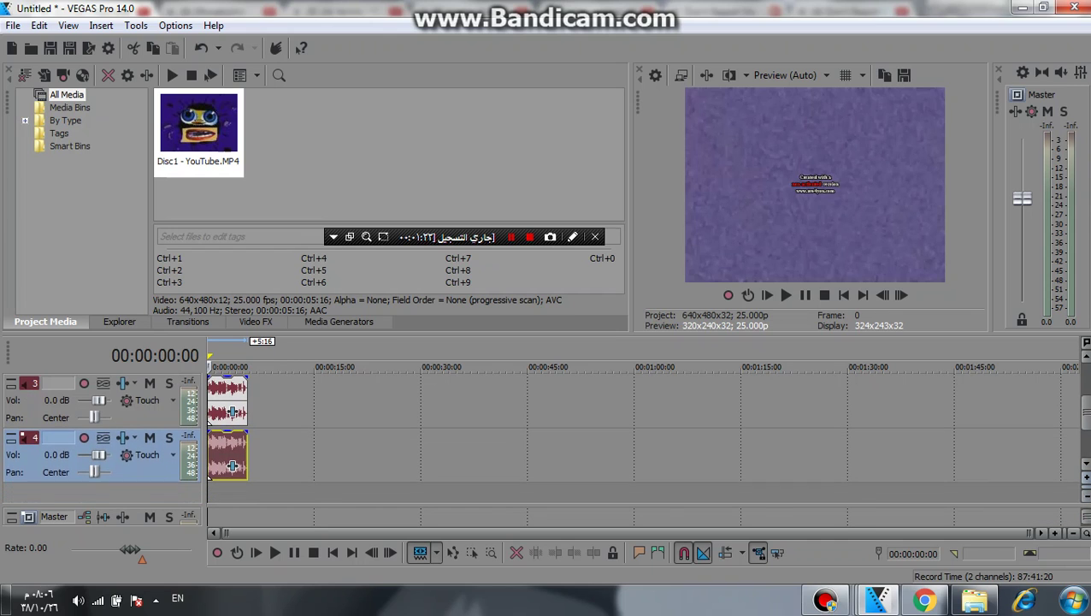
- Duplicate audio track 4 together with its clip
click(1084, 495)
right_click(548, 448)
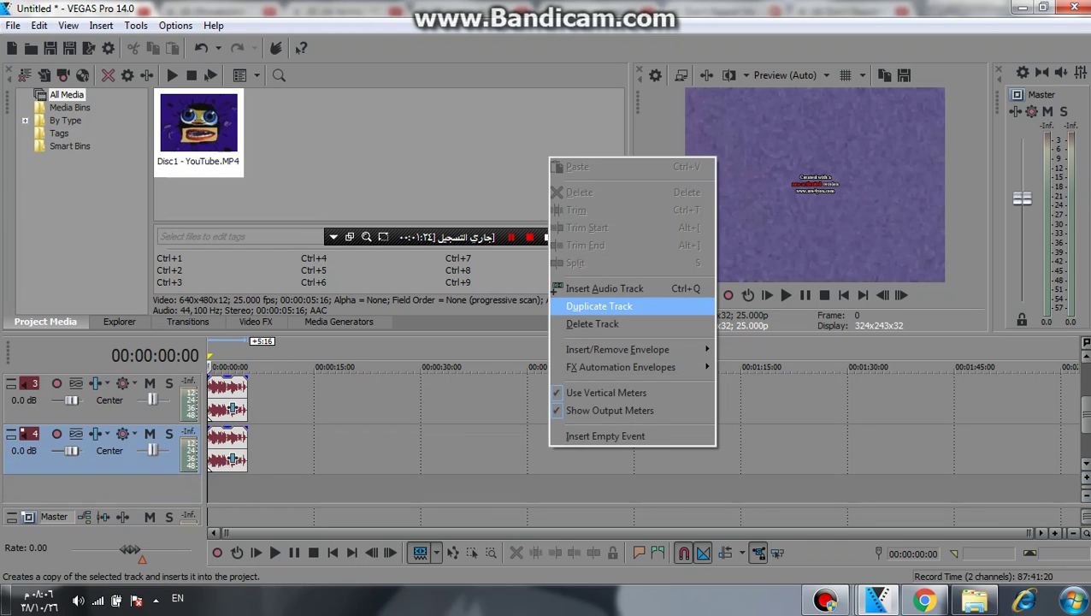
click(602, 305)
- Set the Pitch Shift of the clip on audio track 5 to 4 semitones with the effect enabled
right_click(231, 487)
click(286, 153)
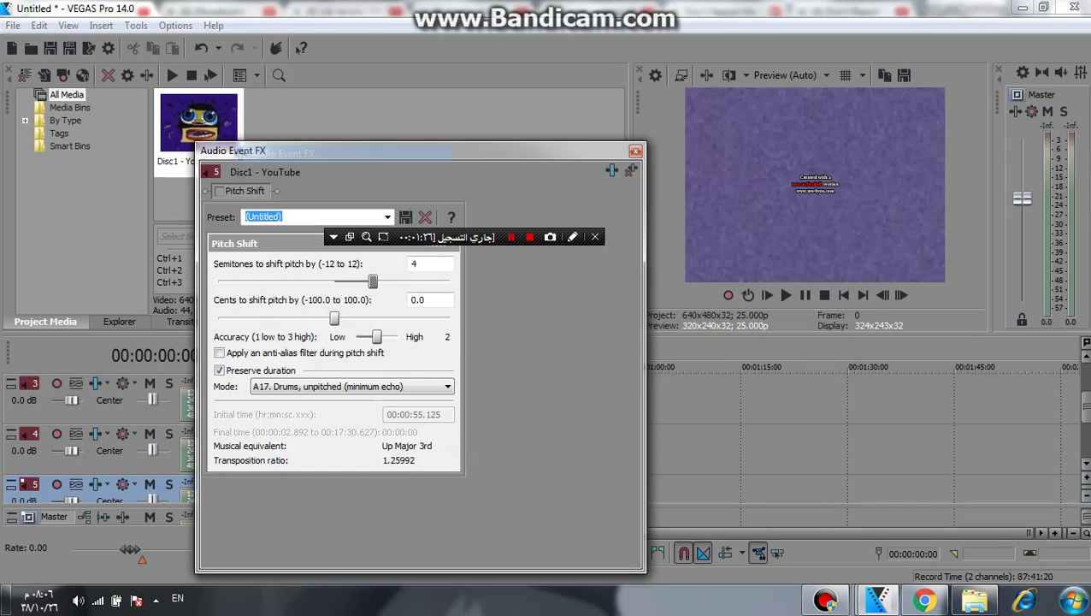
drag(373, 281, 402, 282)
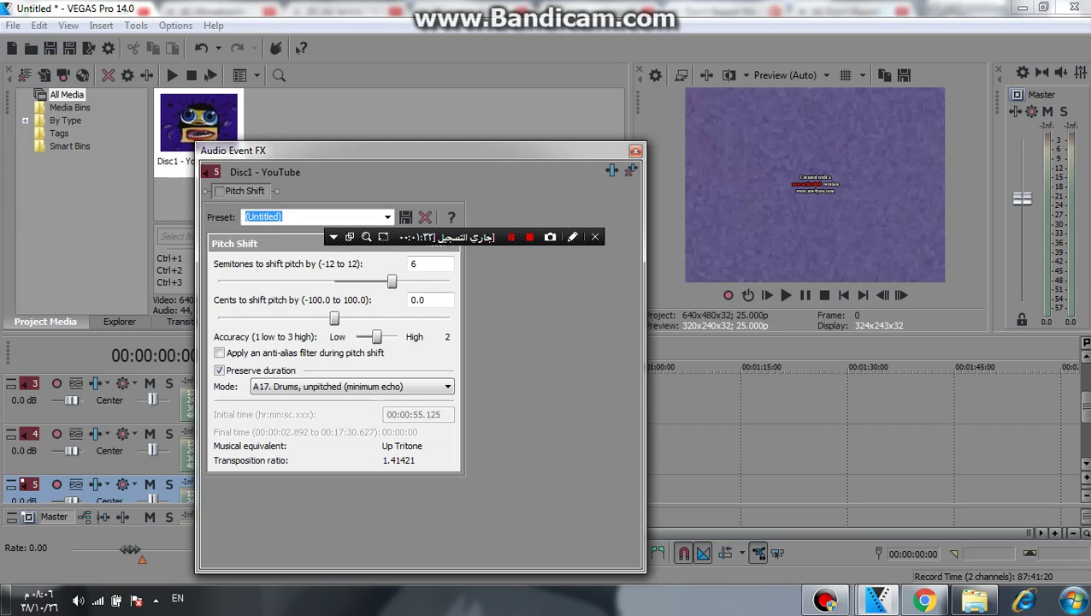
drag(373, 281, 372, 281)
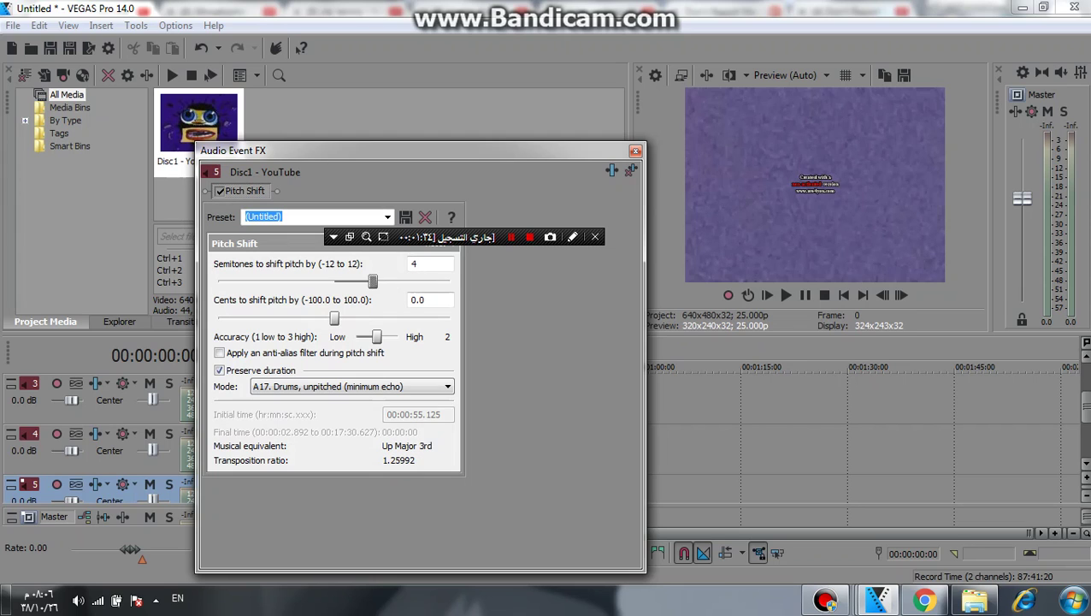
click(636, 151)
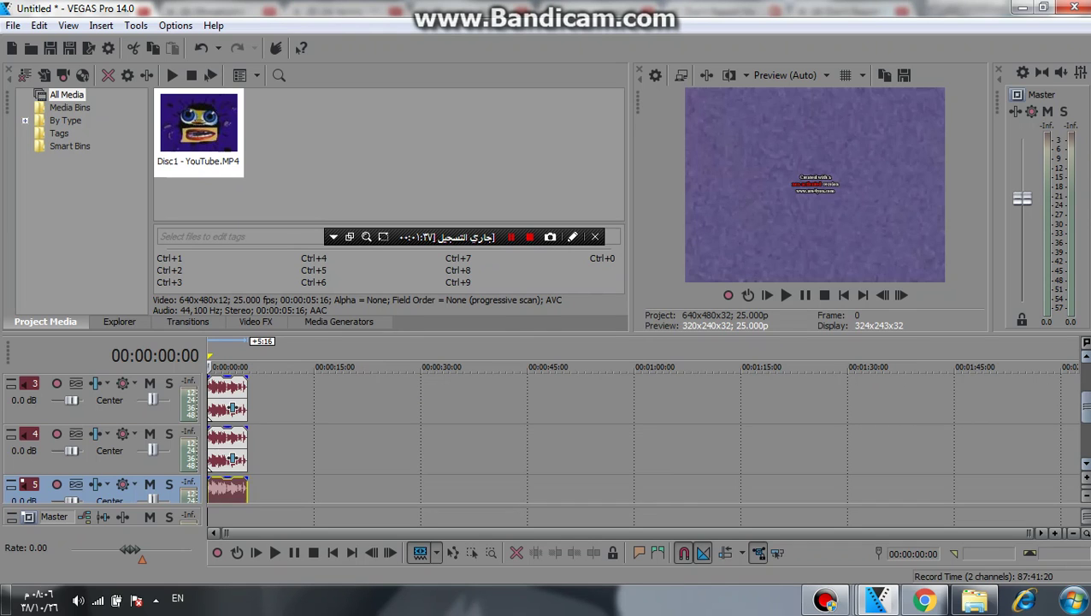
- Duplicate audio track 5 together with its clip
scroll(231, 409, down, 2)
right_click(366, 395)
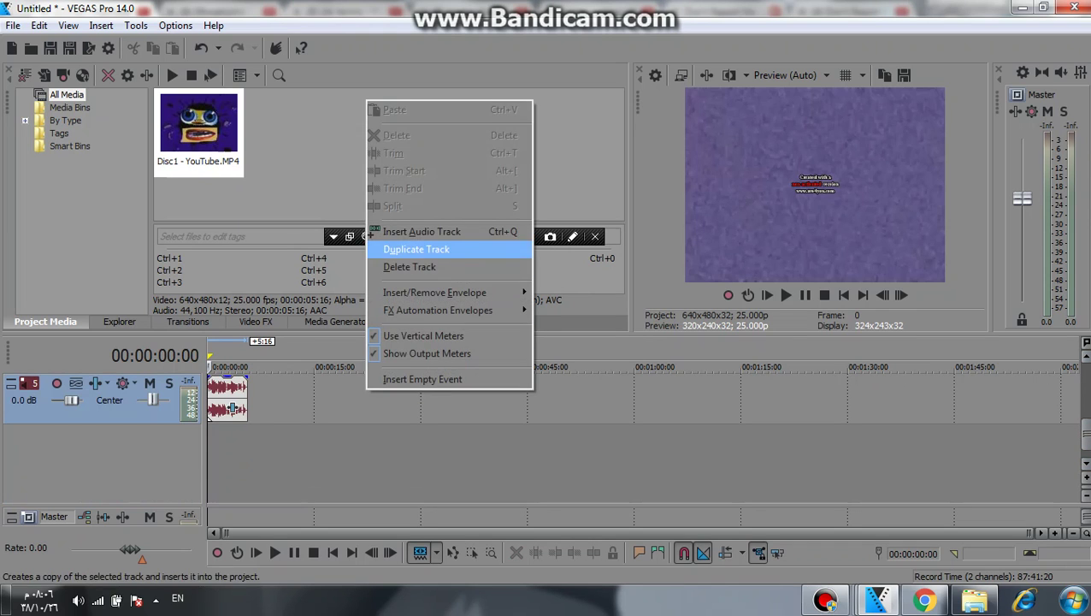
click(402, 249)
- Set the Pitch Shift of the clip on audio track 6 to 7 semitones
click(233, 459)
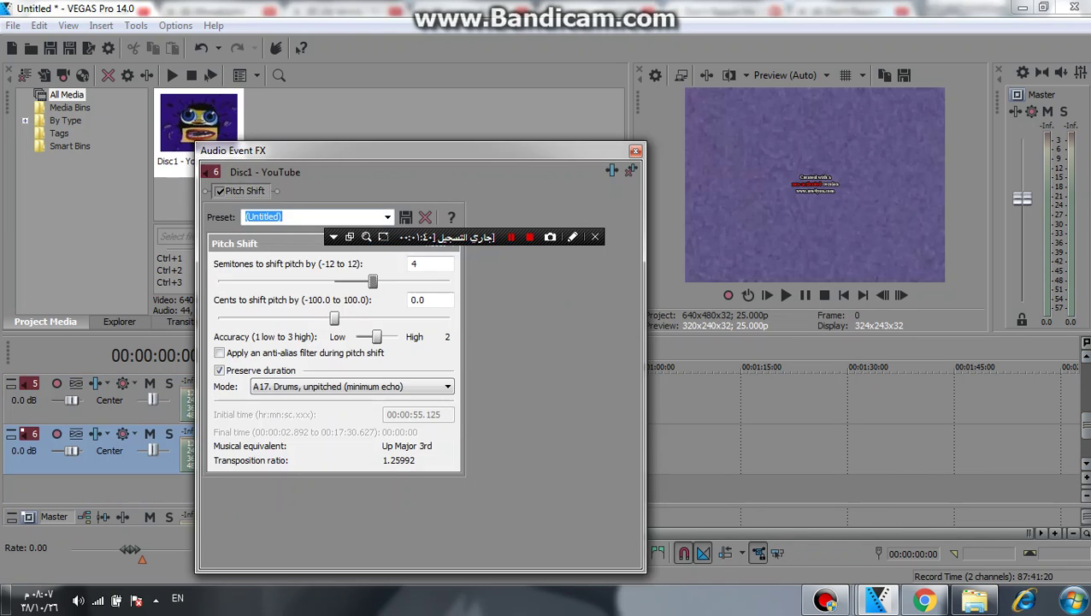
drag(373, 282, 411, 281)
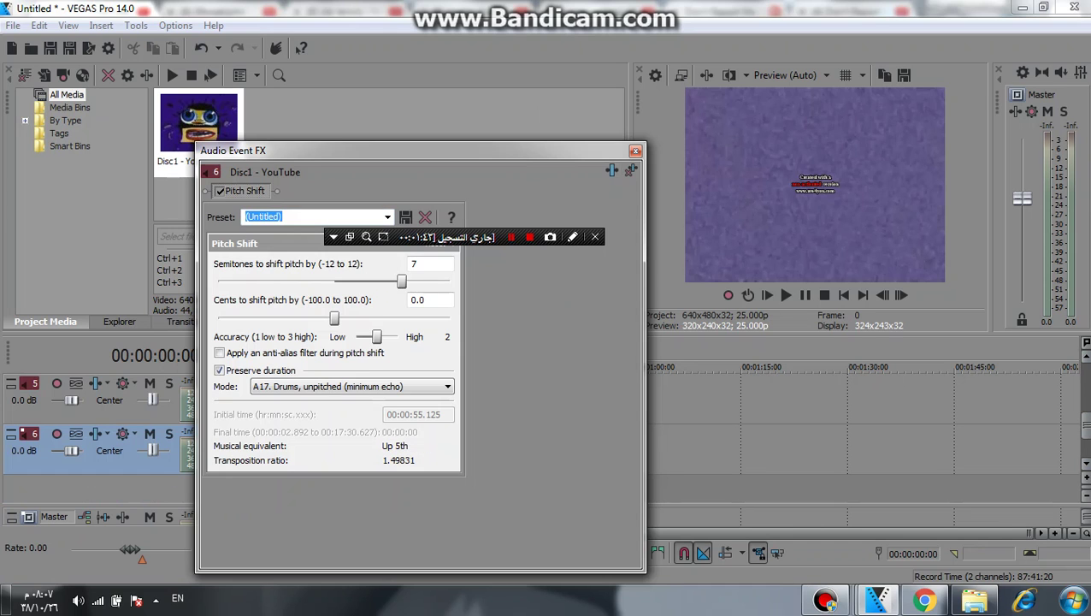
click(635, 150)
- Duplicate audio track 6 together with its clip and play the project from the beginning
right_click(354, 450)
click(402, 305)
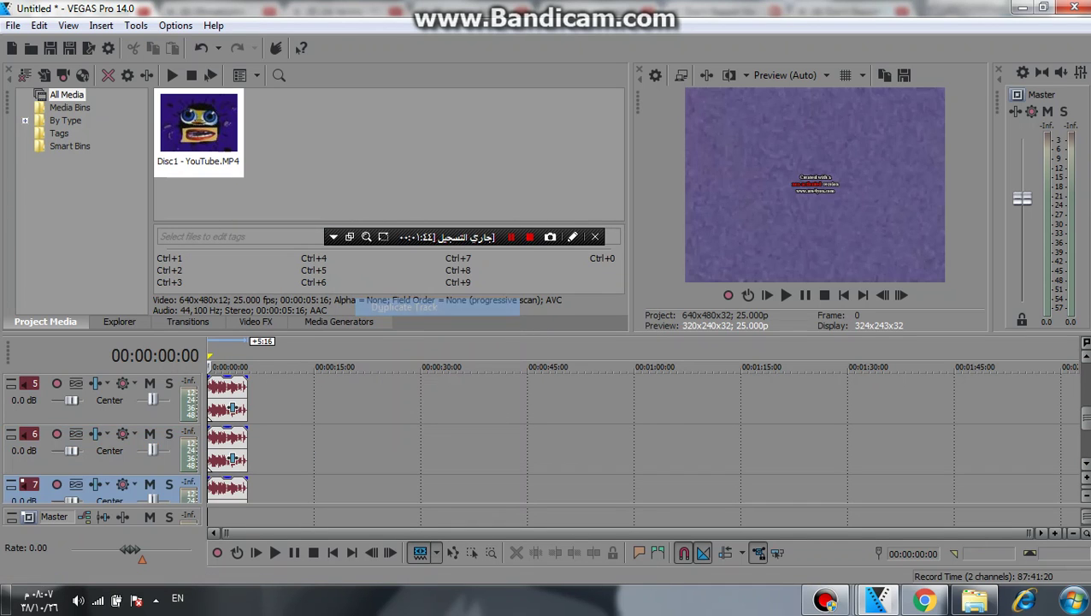
scroll(233, 408, up, 5)
key(space)
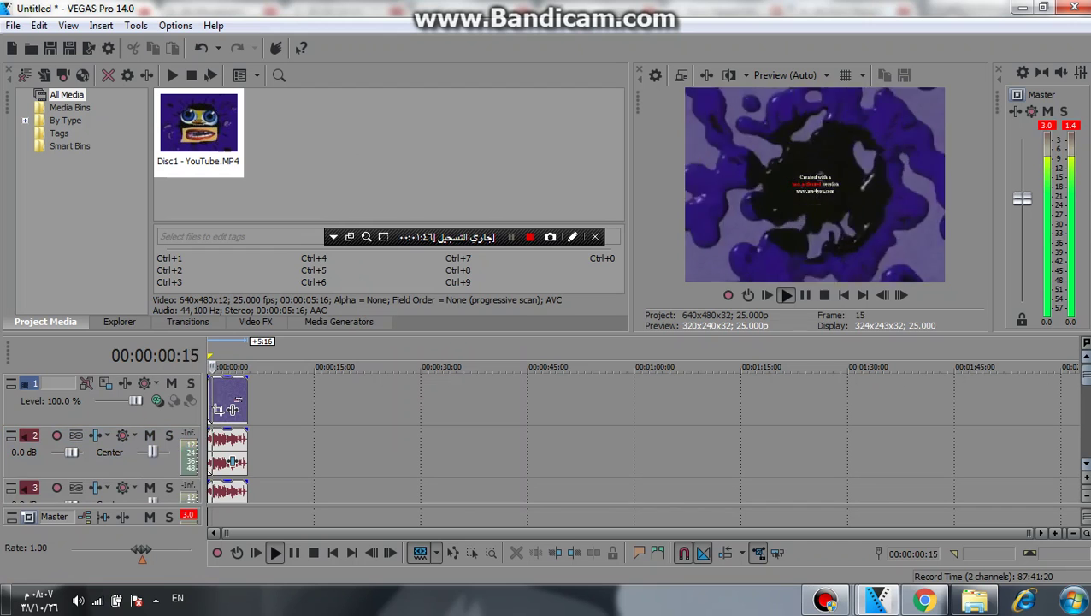
- Apply the Invert video effect with its (Default) preset to the clip on video track 1
click(256, 322)
drag(142, 163, 142, 169)
click(78, 95)
click(203, 122)
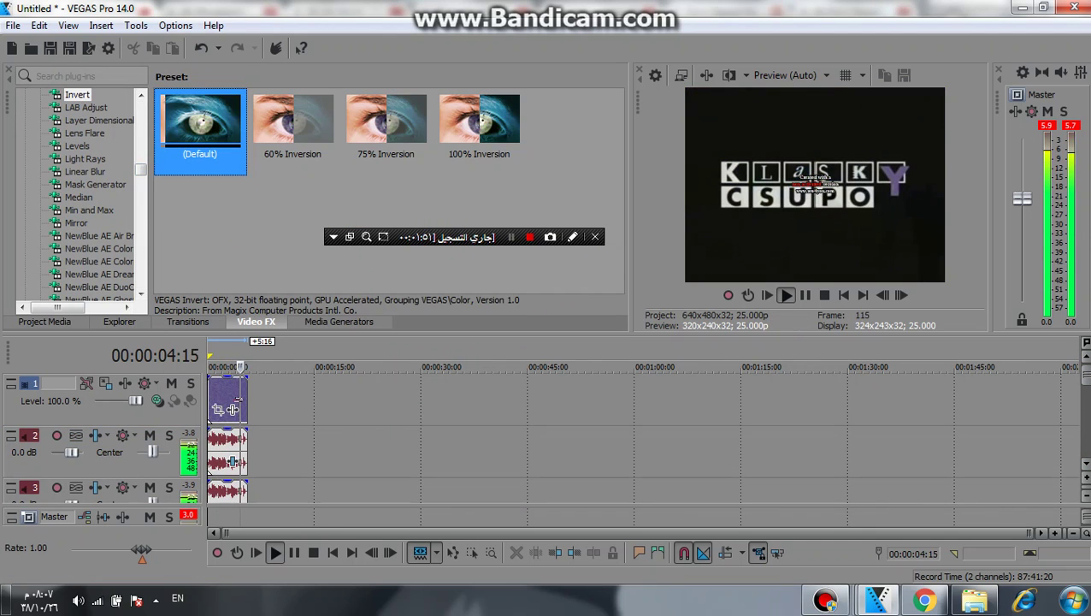
drag(239, 398, 233, 402)
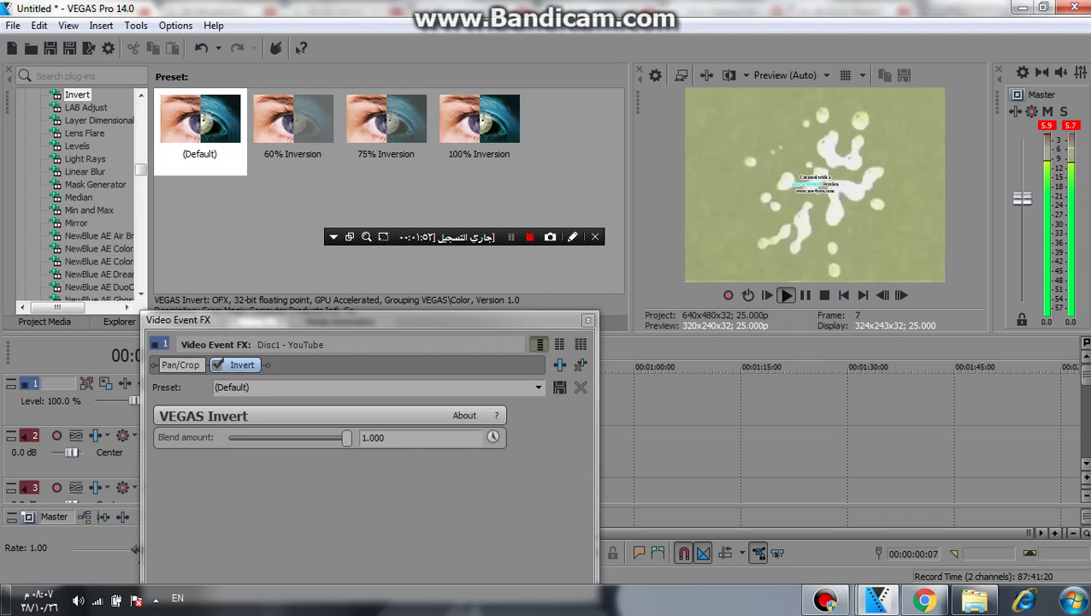
click(589, 319)
- Add Disc1 - YouTube.MP4 again directly after the first clip on track 1 and reverse the new clip
click(45, 321)
drag(199, 124, 249, 400)
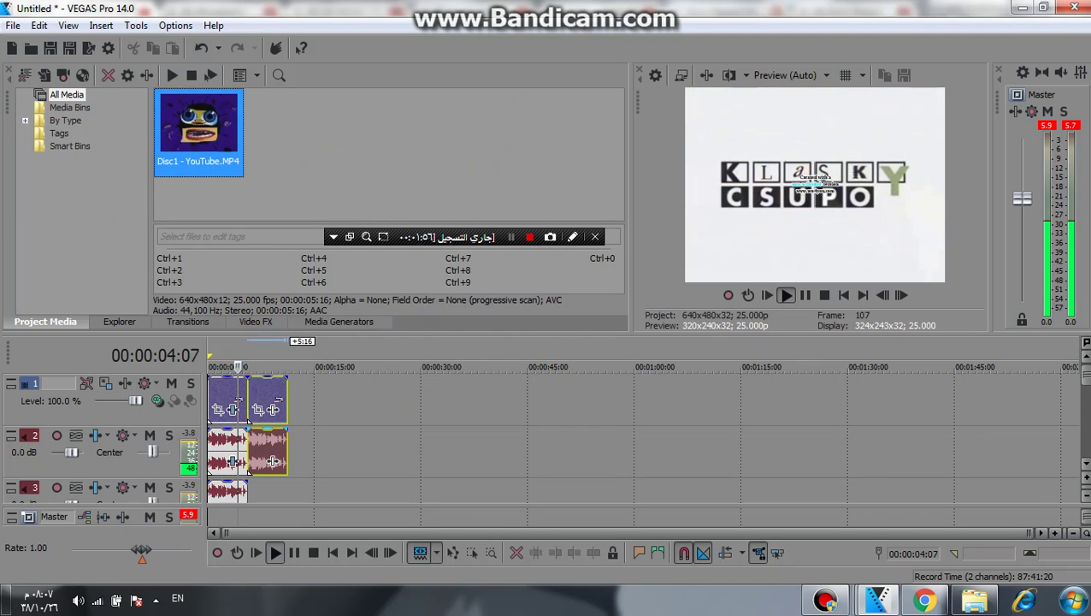
right_click(272, 462)
click(282, 371)
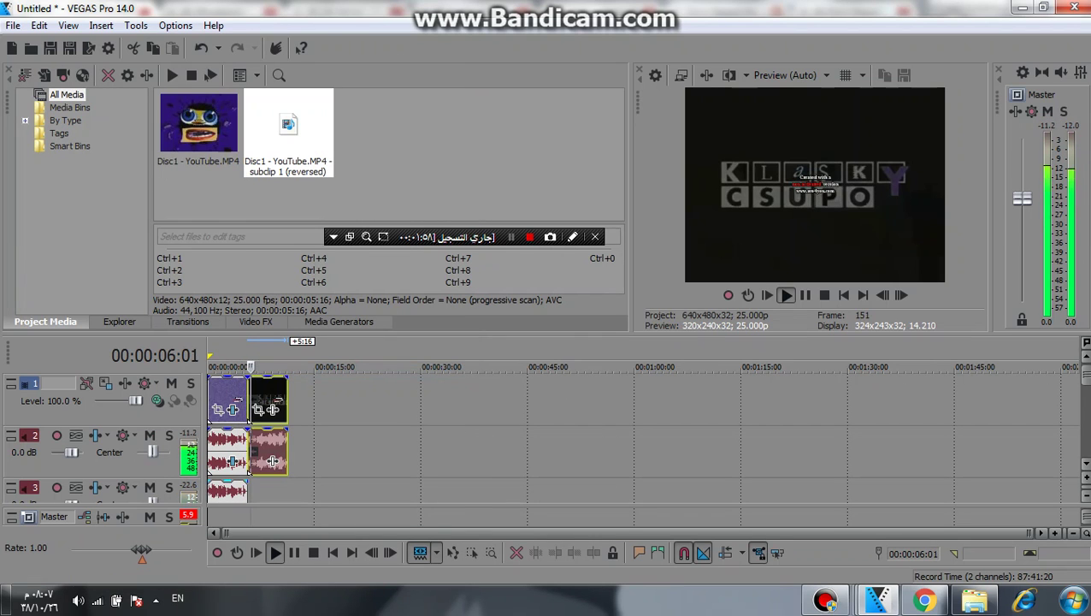
- Play the project from the start of the reversed clip overlaid on track 1
click(246, 491)
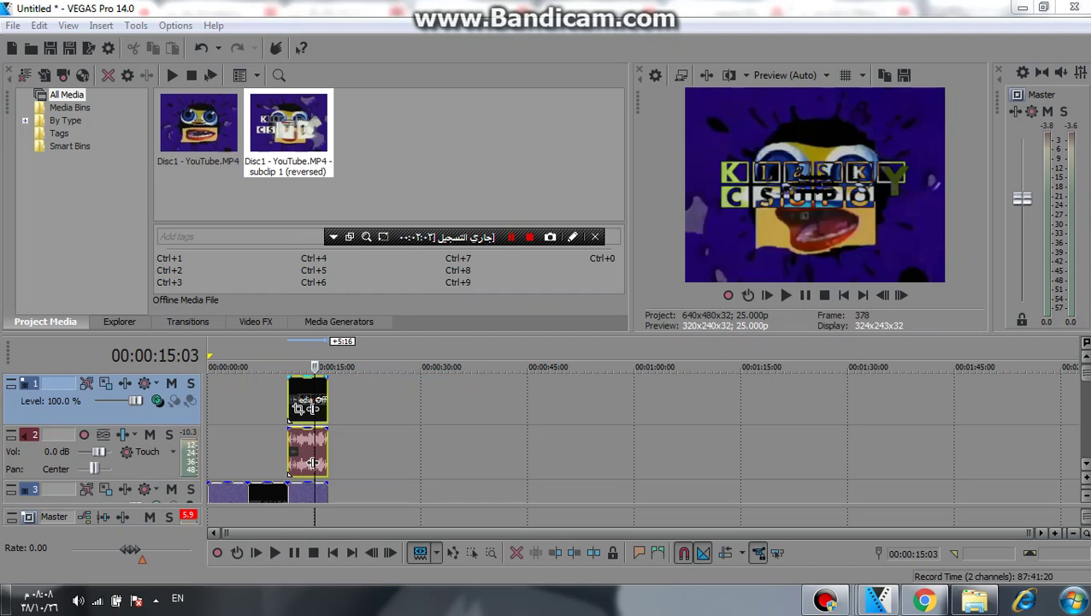
click(289, 473)
key(space)
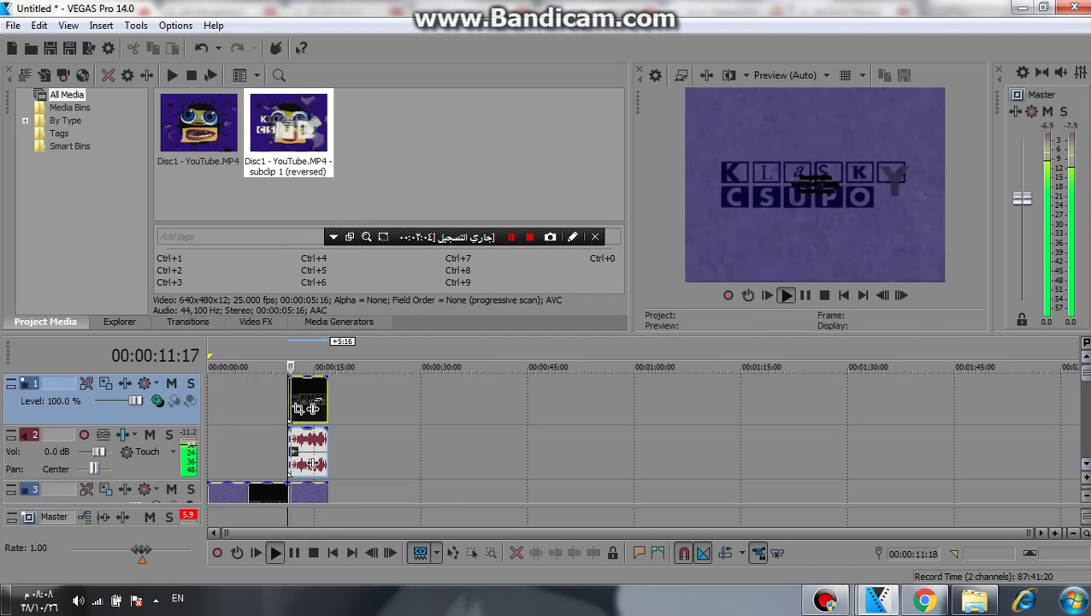
scroll(547, 438, down, 2)
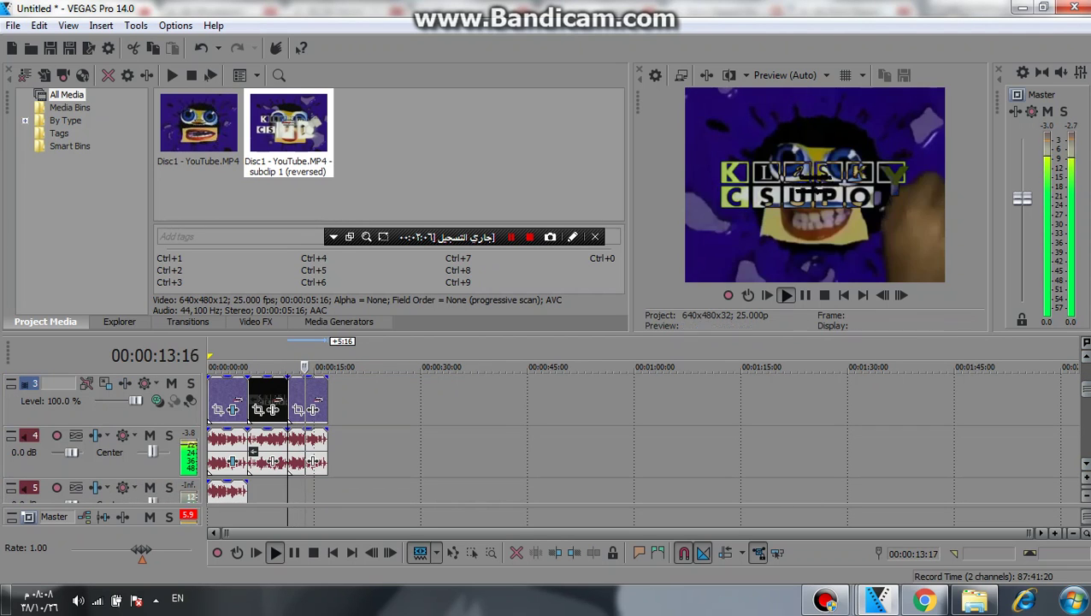
- Stretch the fourth clip on track 3 to end at about 39 seconds and apply a NewBlue ME Ripple preset to it
drag(318, 400, 488, 400)
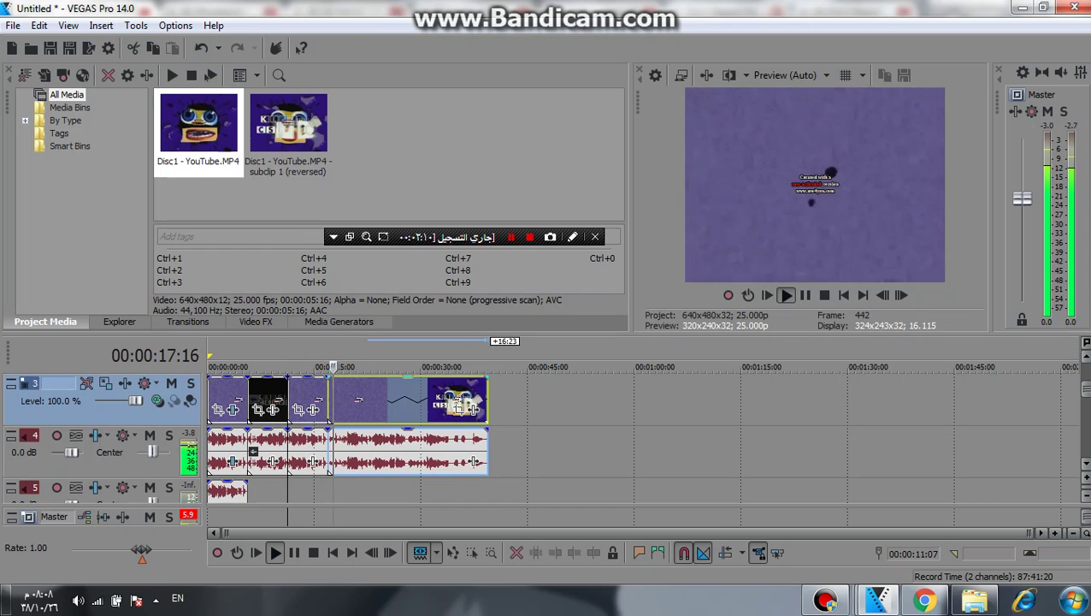
click(256, 321)
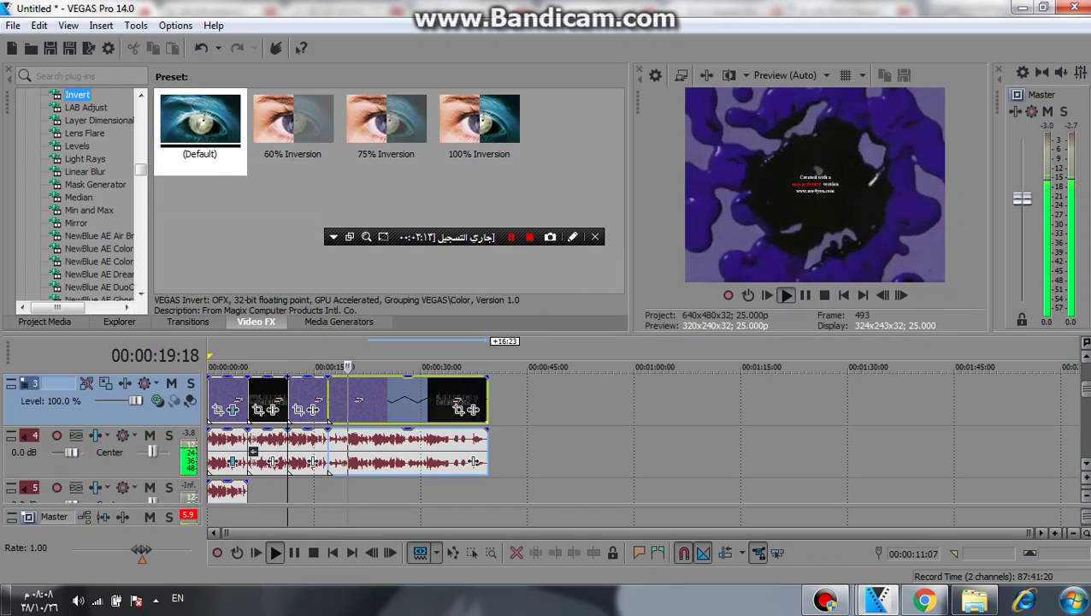
drag(141, 169, 141, 178)
click(99, 172)
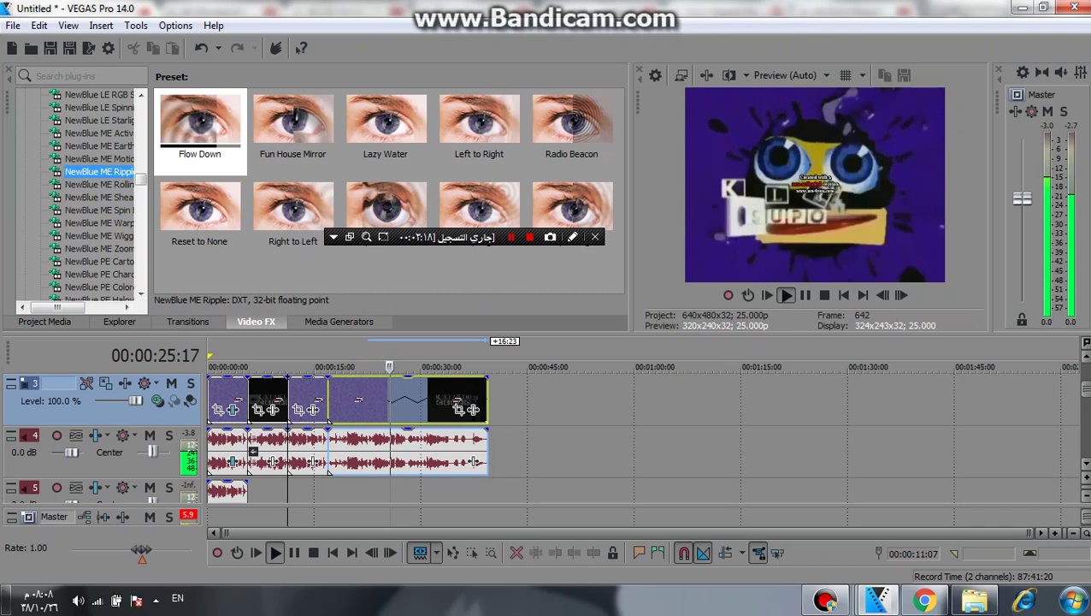
drag(386, 207, 380, 399)
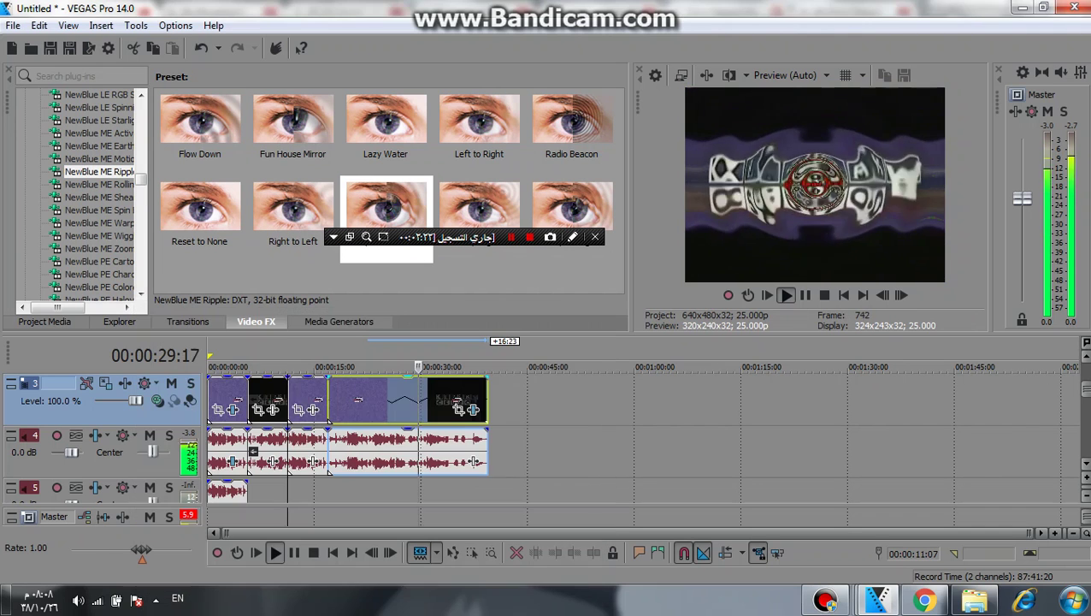
click(588, 320)
- Apply the HSL Adjust effect with its (Default) preset to the stretched clip on video track 3
click(329, 491)
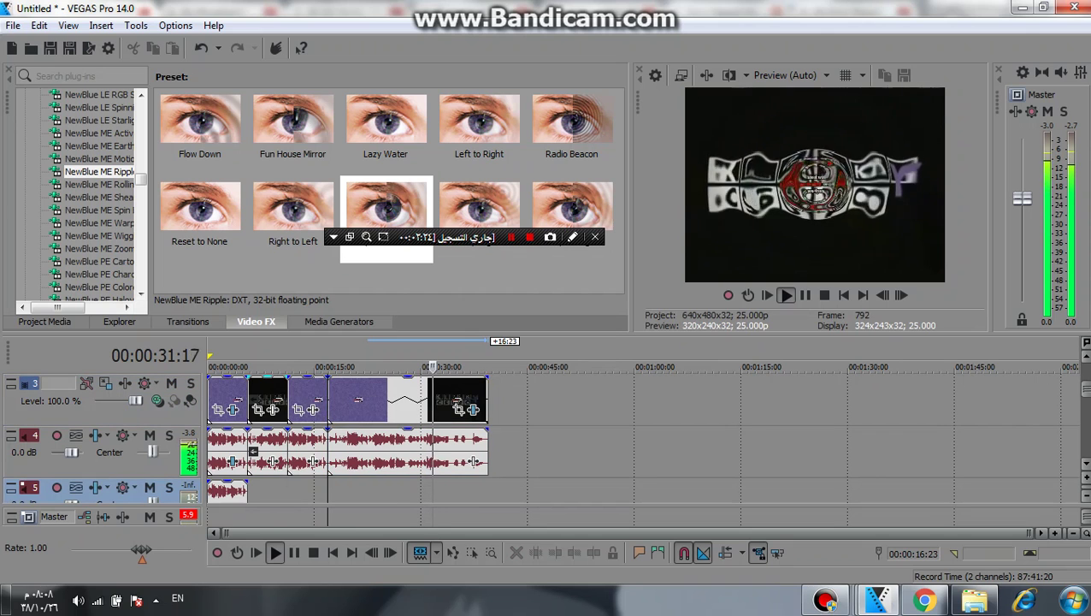
drag(141, 179, 142, 172)
scroll(85, 197, up, 6)
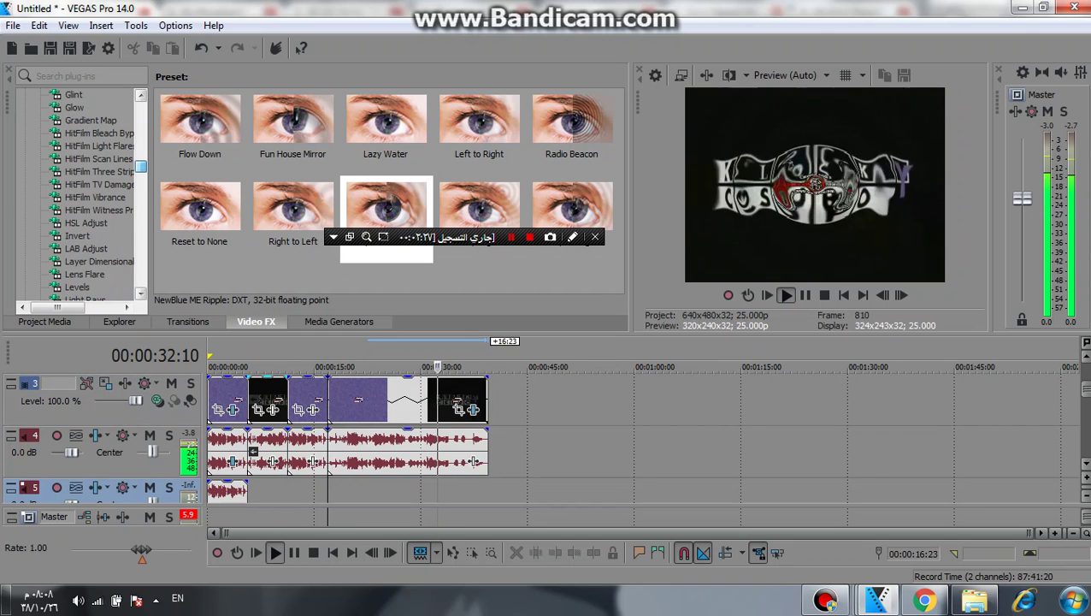
click(85, 223)
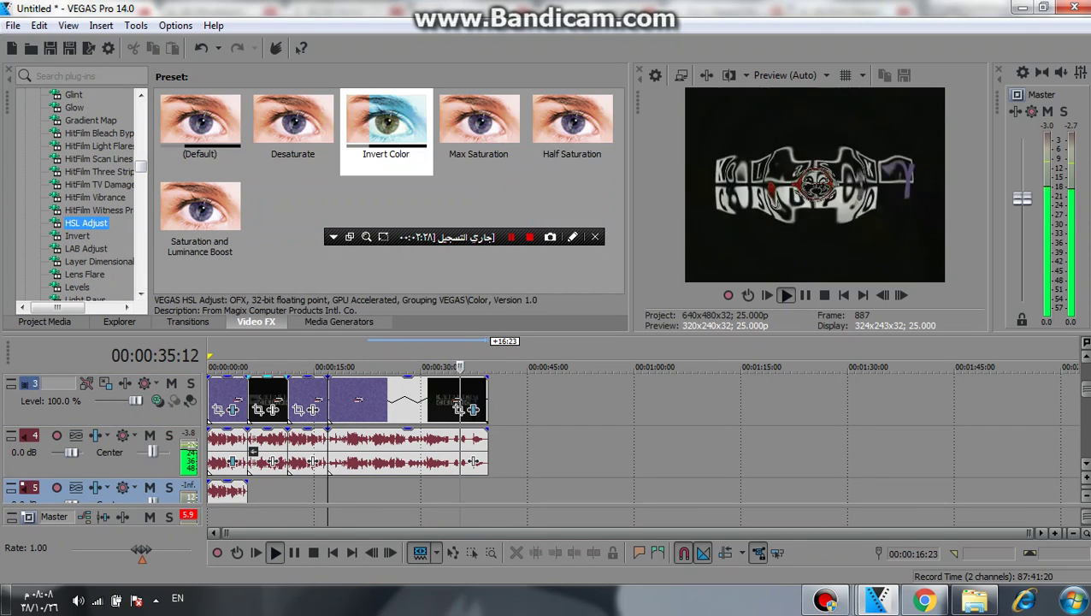
click(386, 129)
click(199, 129)
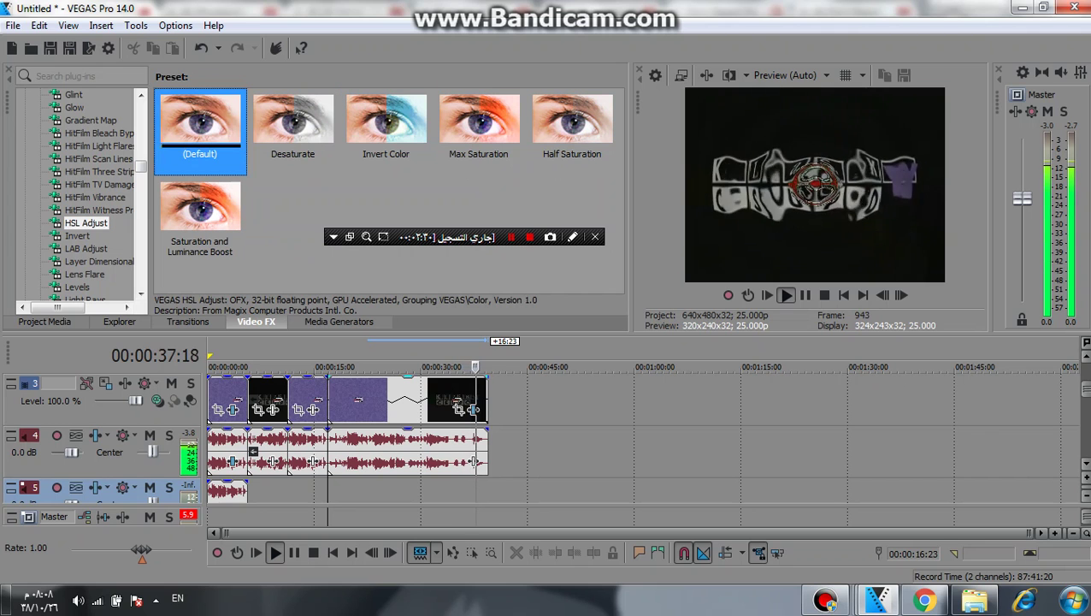
drag(199, 128, 237, 415)
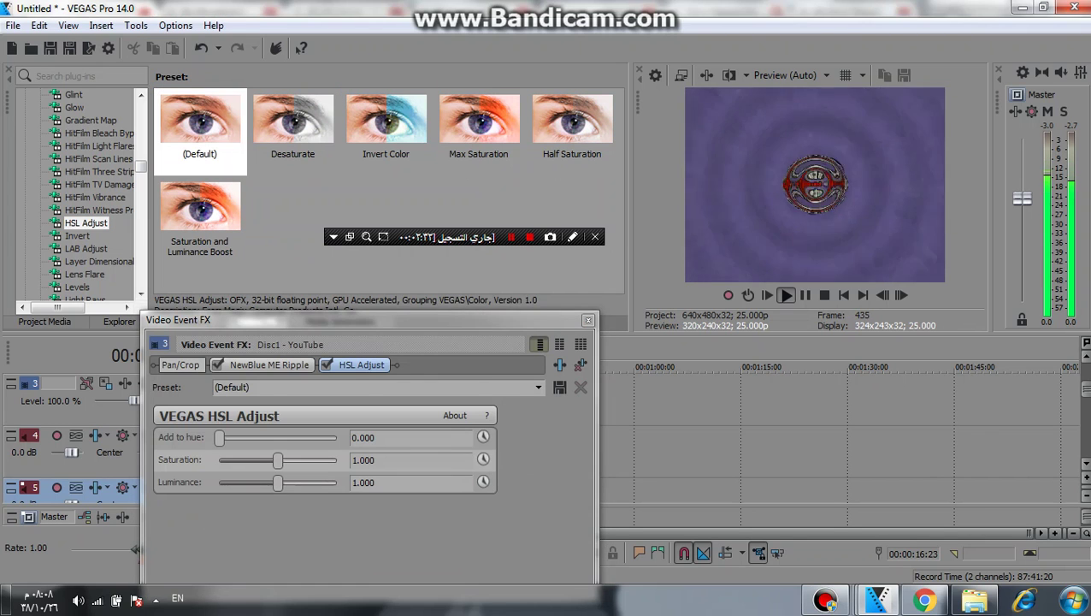
- Animate Add to hue in HSL Adjust, adding a keyframe of 1.000 at the end of the stretched clip
drag(256, 319, 248, 168)
drag(140, 171, 132, 163)
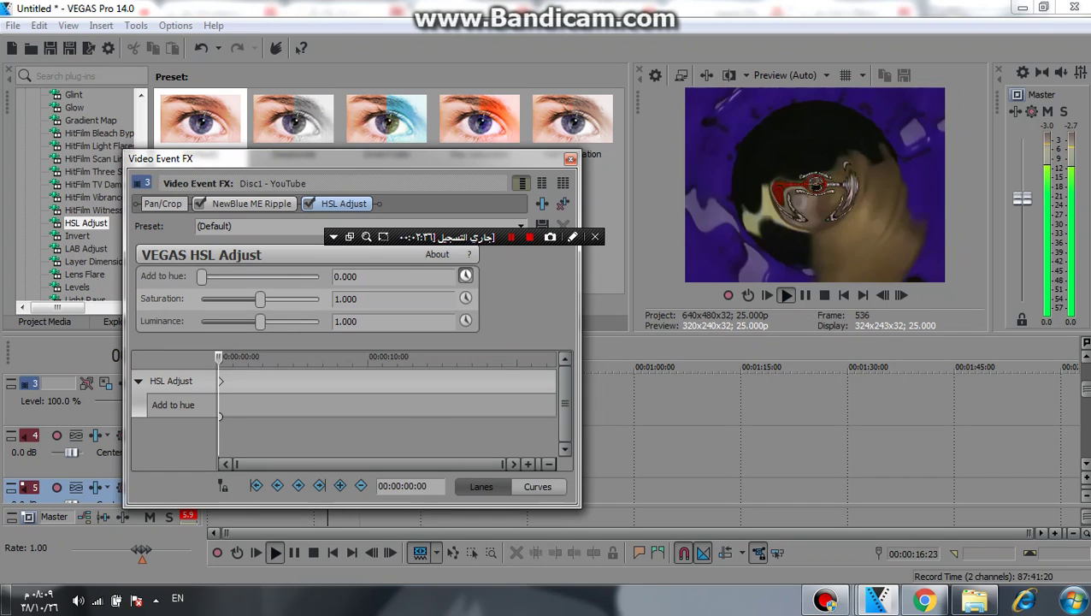
drag(219, 357, 555, 356)
drag(202, 276, 320, 277)
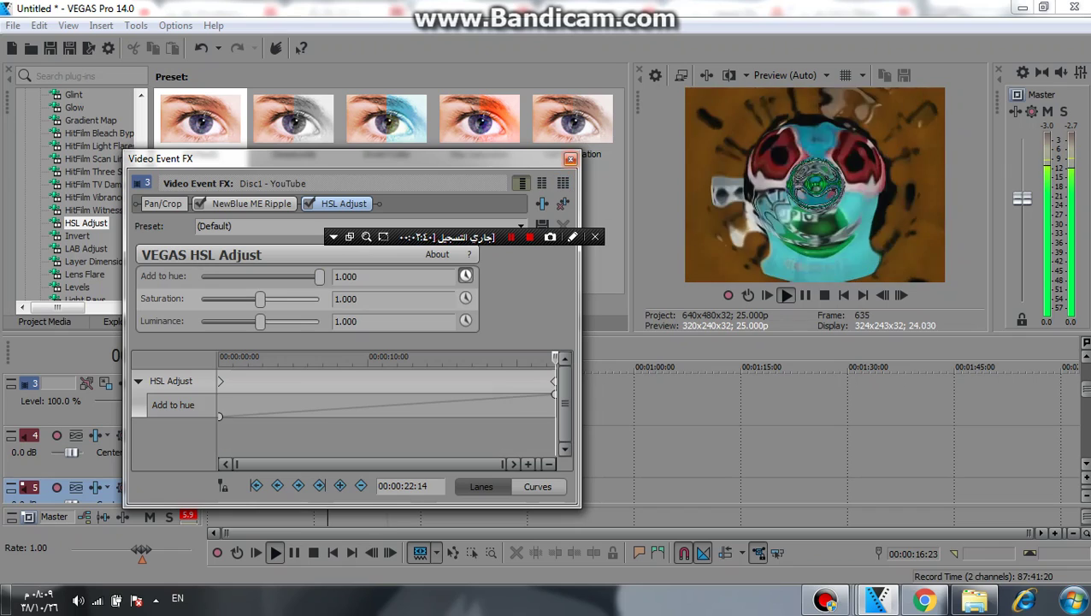
click(571, 159)
- Append Disc1 - YouTube.MP4 directly after the stretched clip on track 3 and restart playback
click(46, 322)
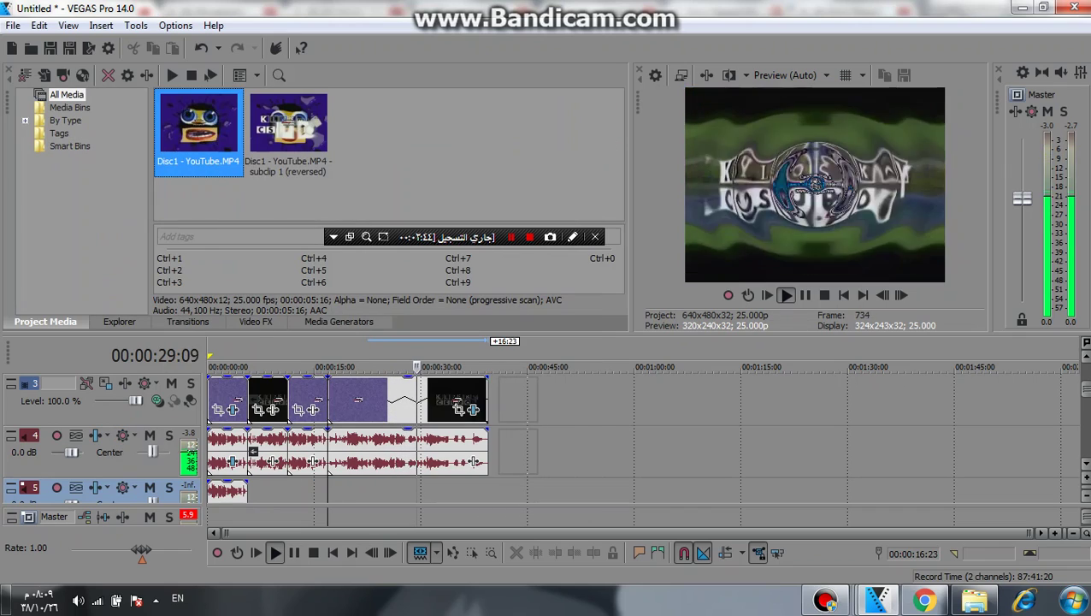
drag(499, 401, 489, 400)
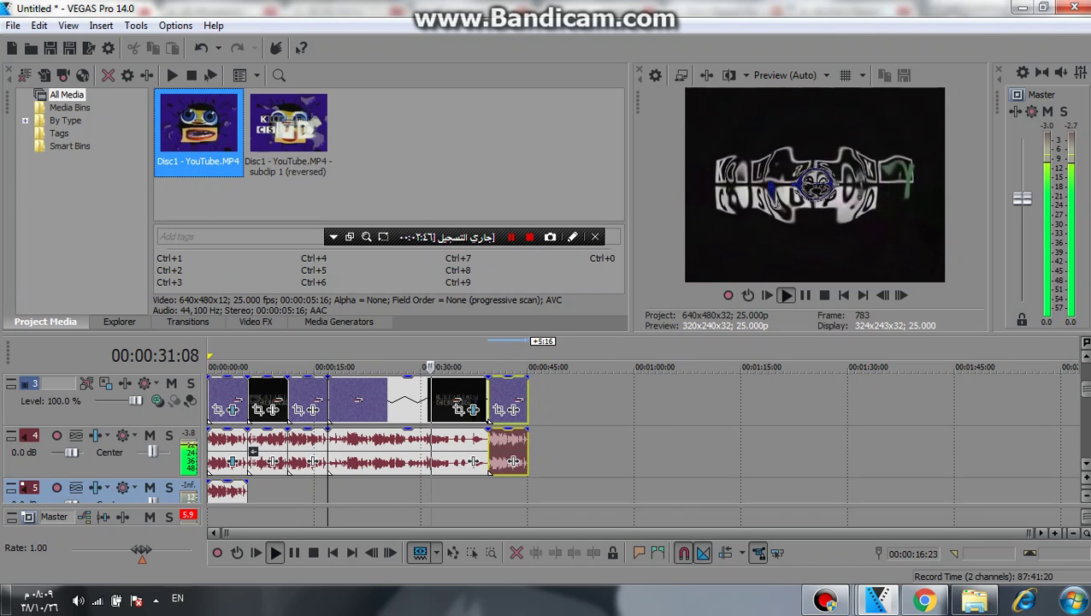
key(space)
key(space)
- Place an audio clip on a new audio track below track 10, starting at about 45 seconds
scroll(103, 436, down, 3)
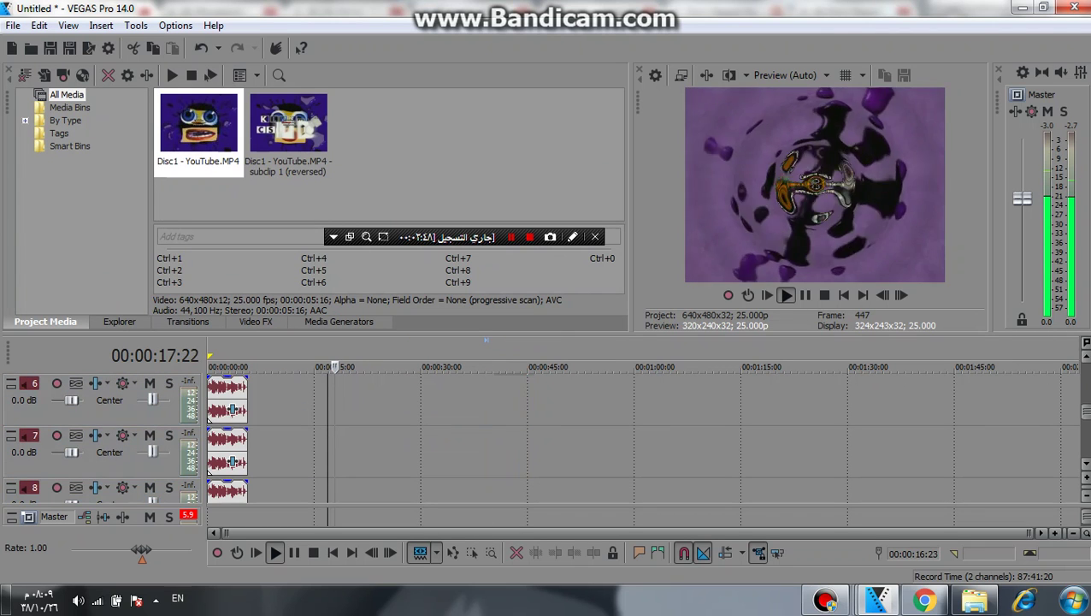
scroll(641, 440, down, 2)
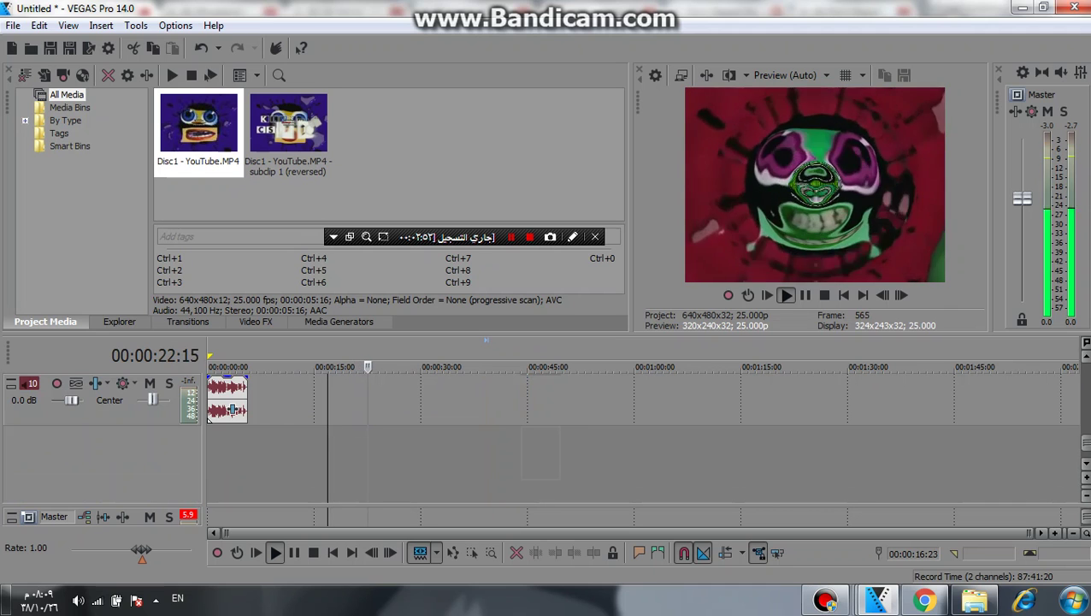
drag(521, 453, 529, 453)
right_click(583, 451)
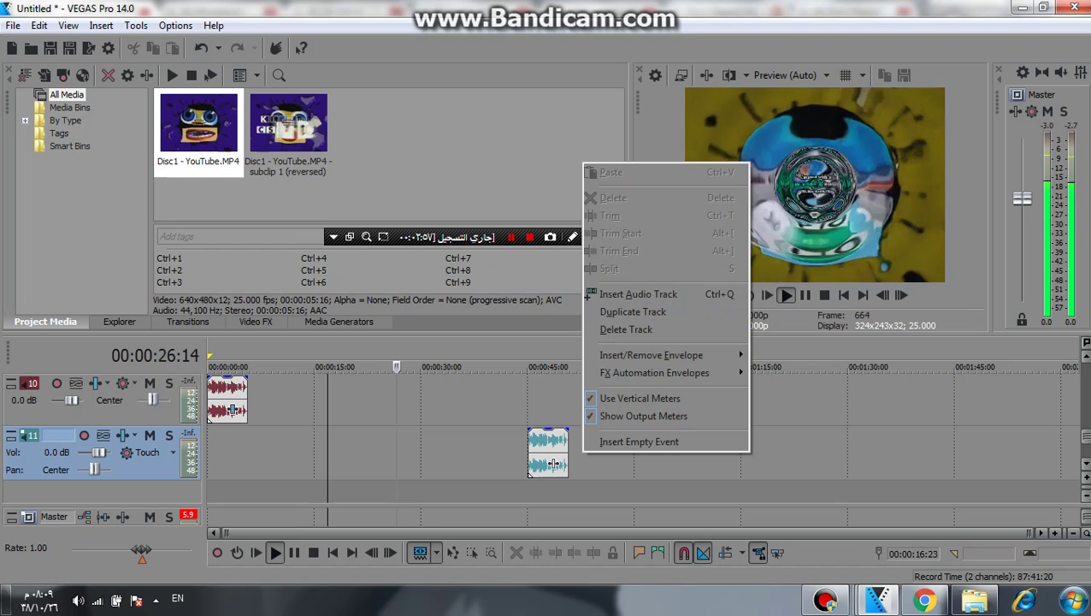
key(Escape)
- Play back the end of the project through the last clip on track 3 and pause at about 41 seconds
key(space)
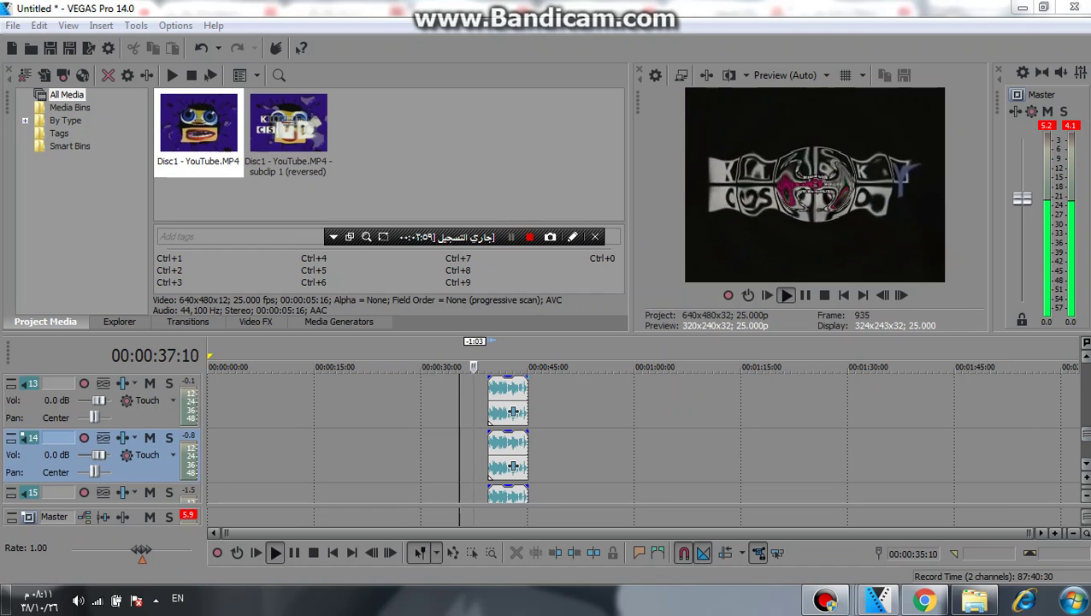
drag(1086, 434, 1086, 374)
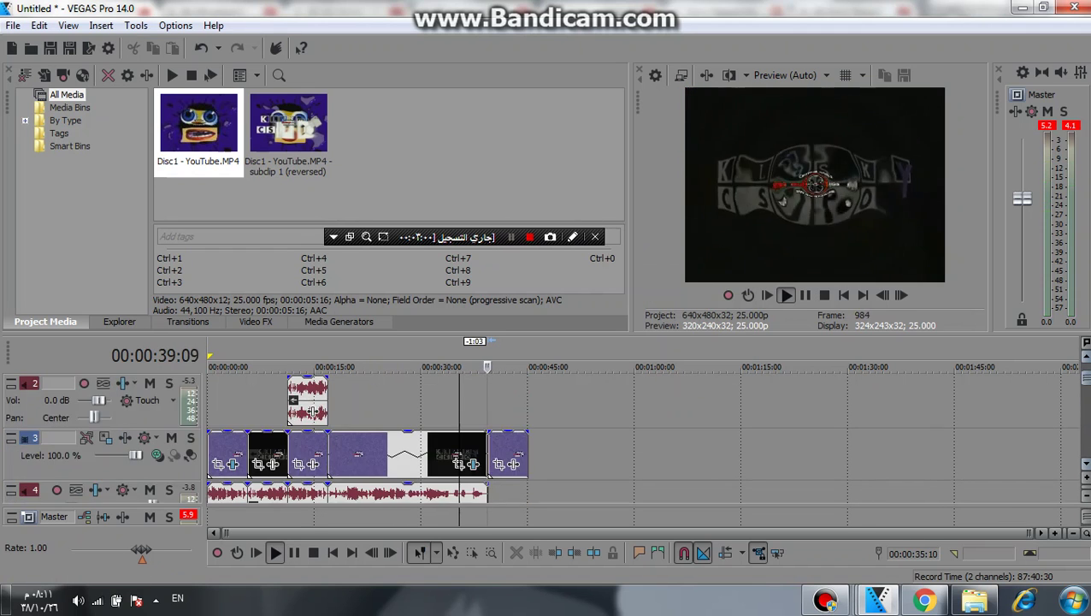
click(805, 295)
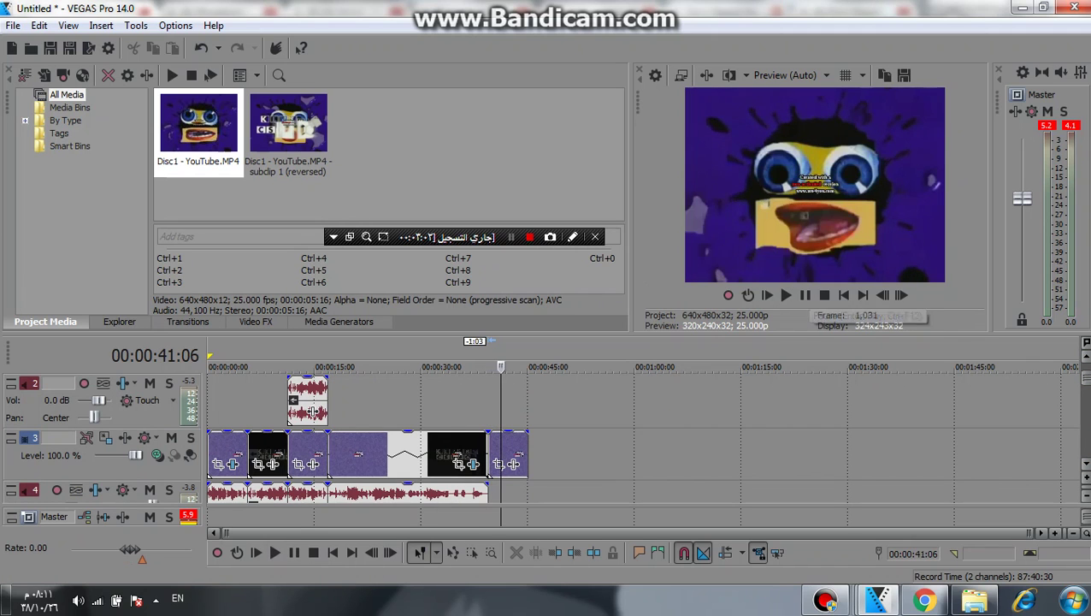
- Play back the finished project from the beginning of the timeline to check it
click(511, 237)
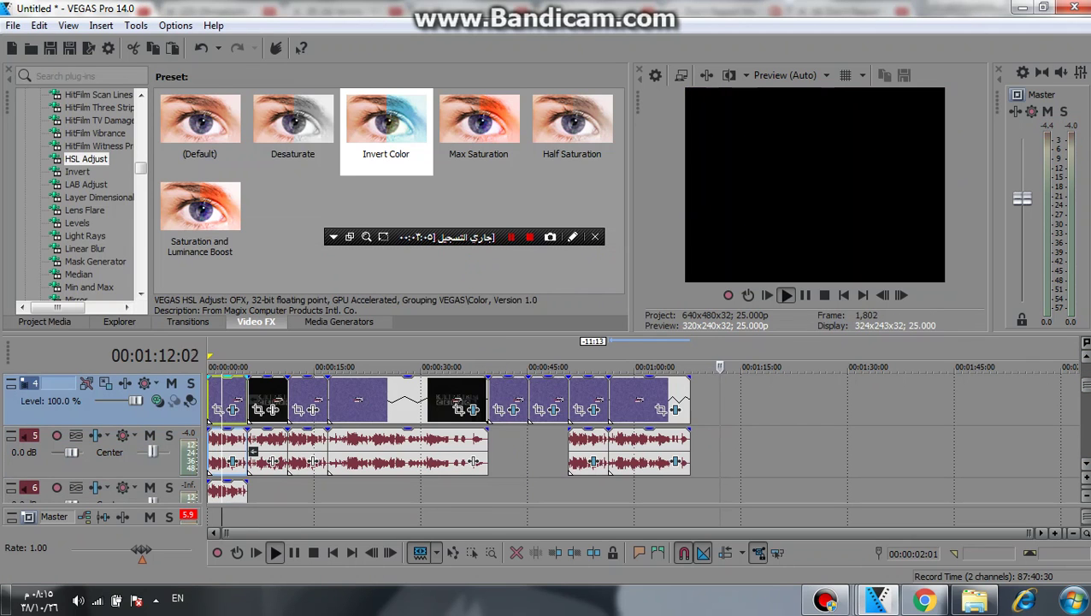
key(Home)
key(space)
key(space)
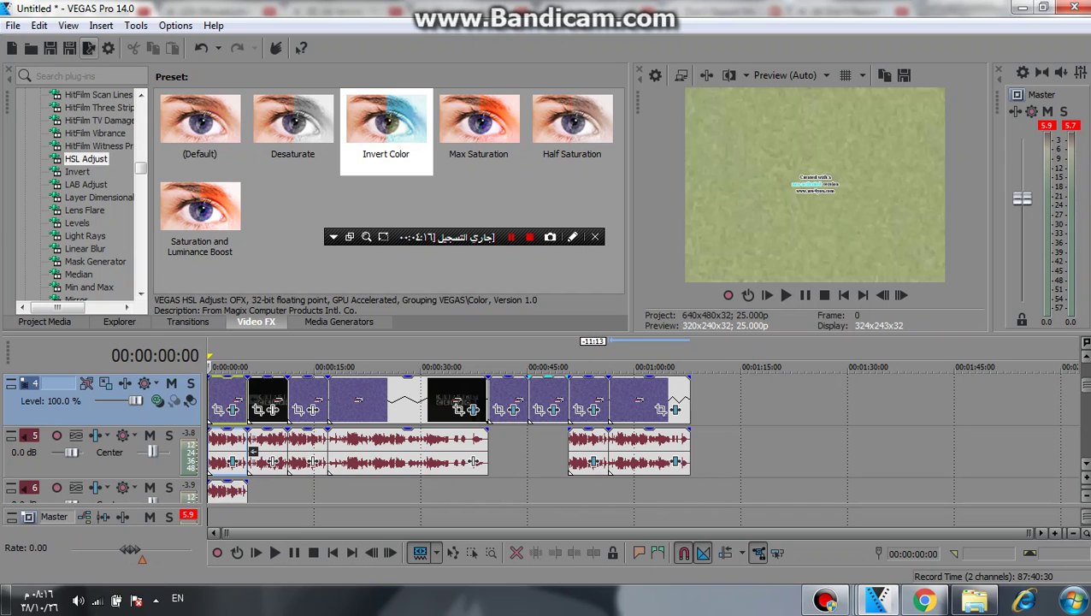
- Render the project to D:\Videos\ as My Klasky Csupo Video (Vegas Movie Studio Version).mp4 using the Apple iPad/iPhone 4 720p30 Video template
click(89, 49)
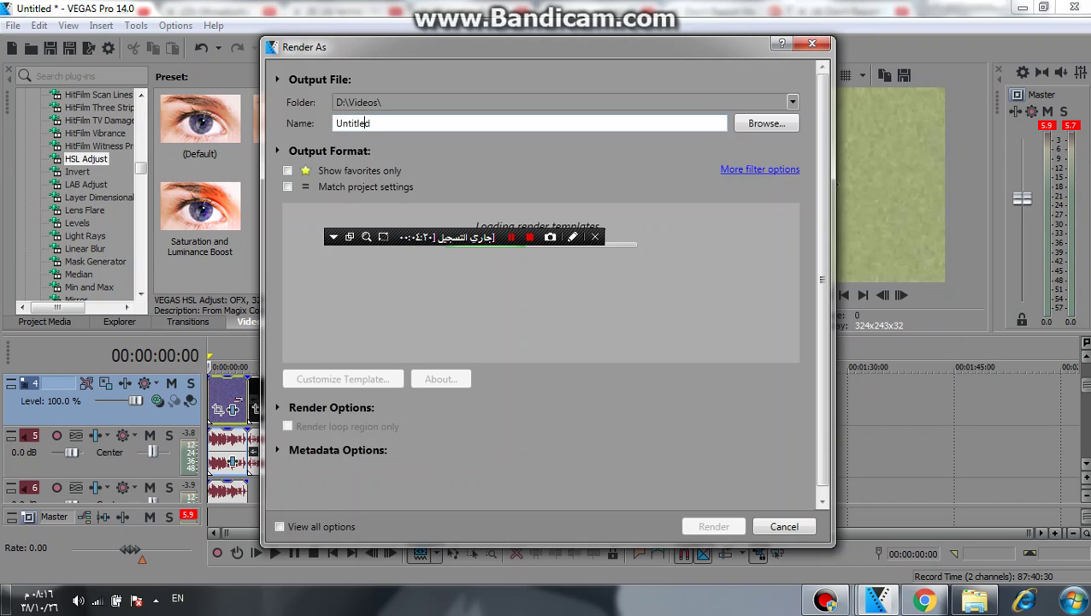
right_click(350, 124)
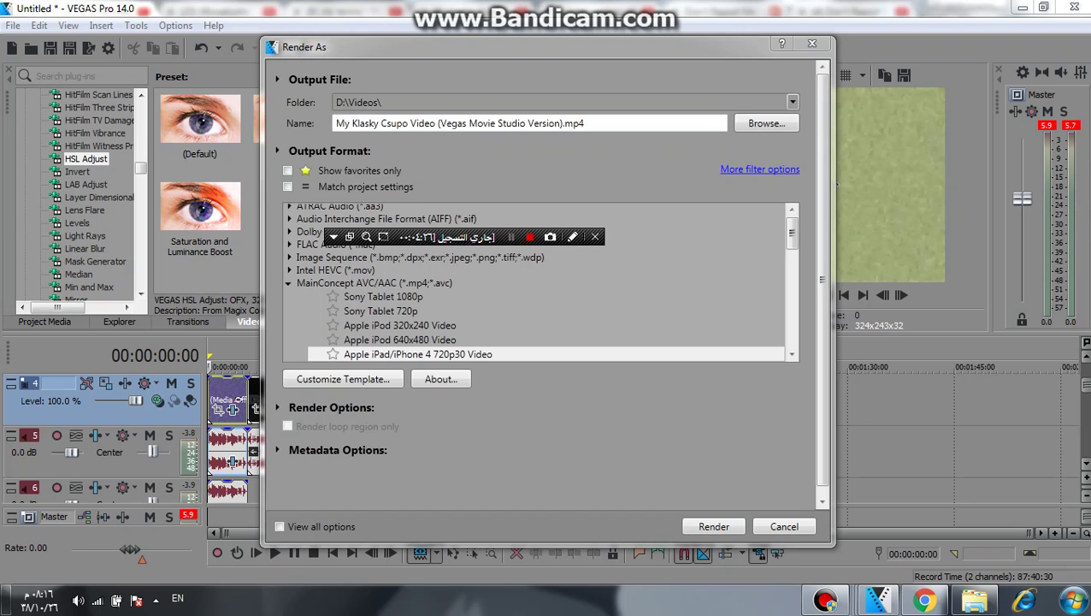
key(Return)
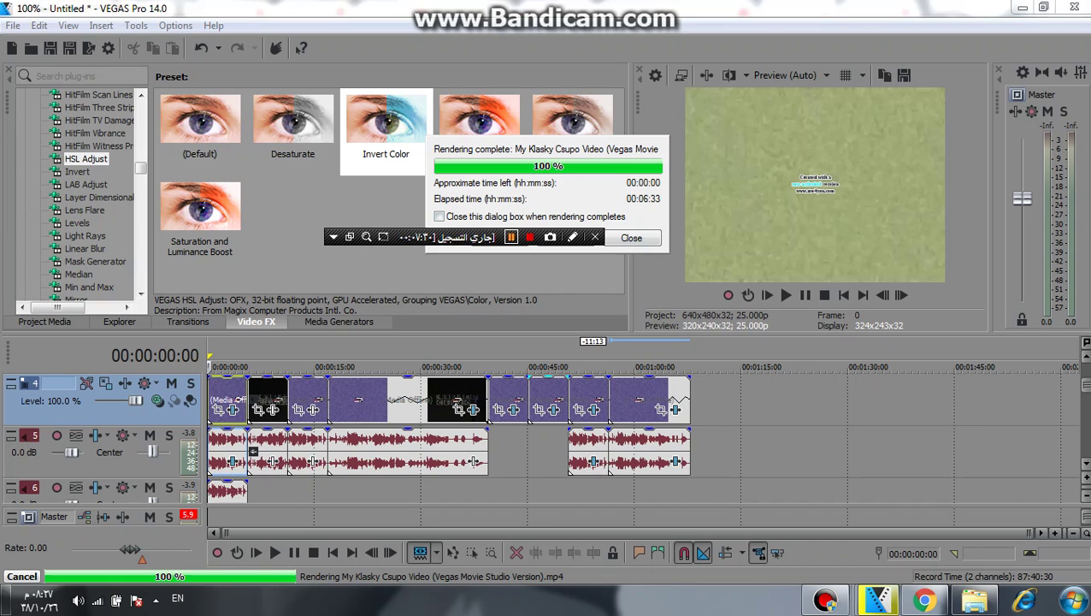
drag(461, 237, 458, 293)
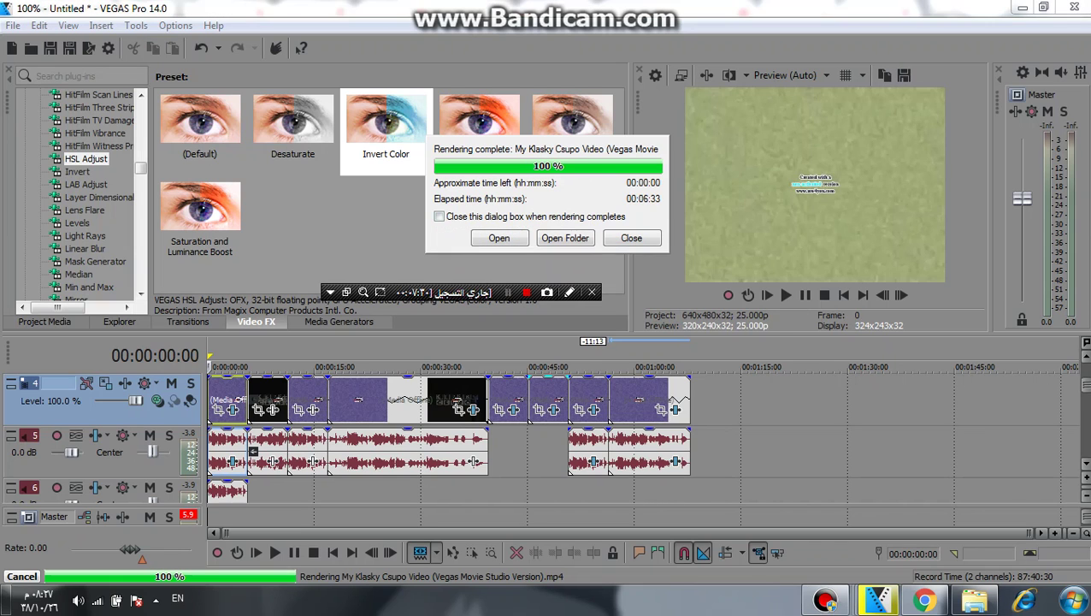
click(631, 238)
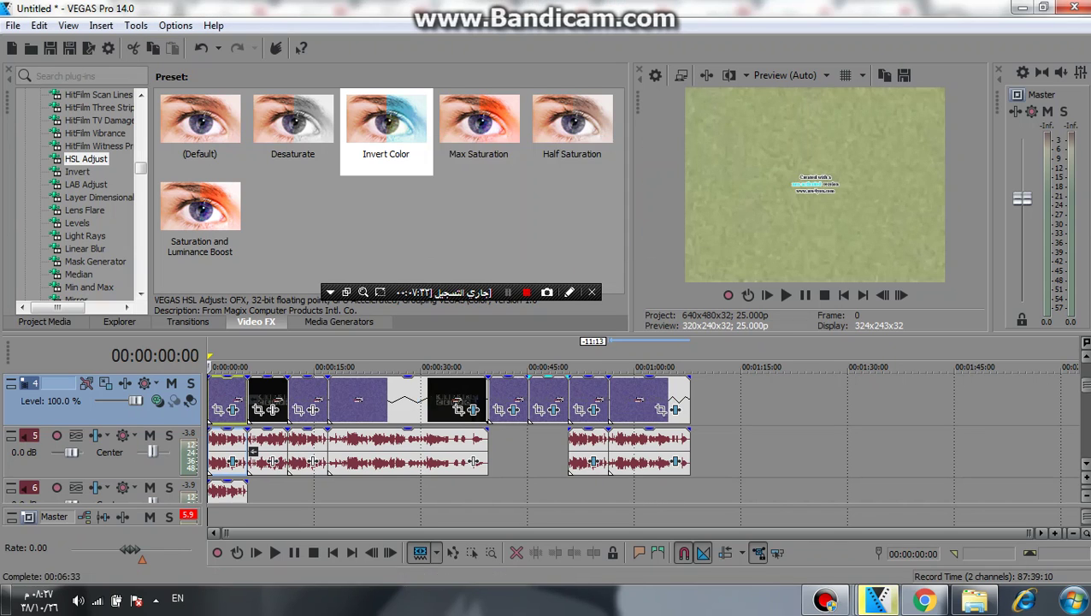
- Switch to the YouTube upload page in Chrome and reopen the details of the uploaded video titled ??? for editing
click(924, 600)
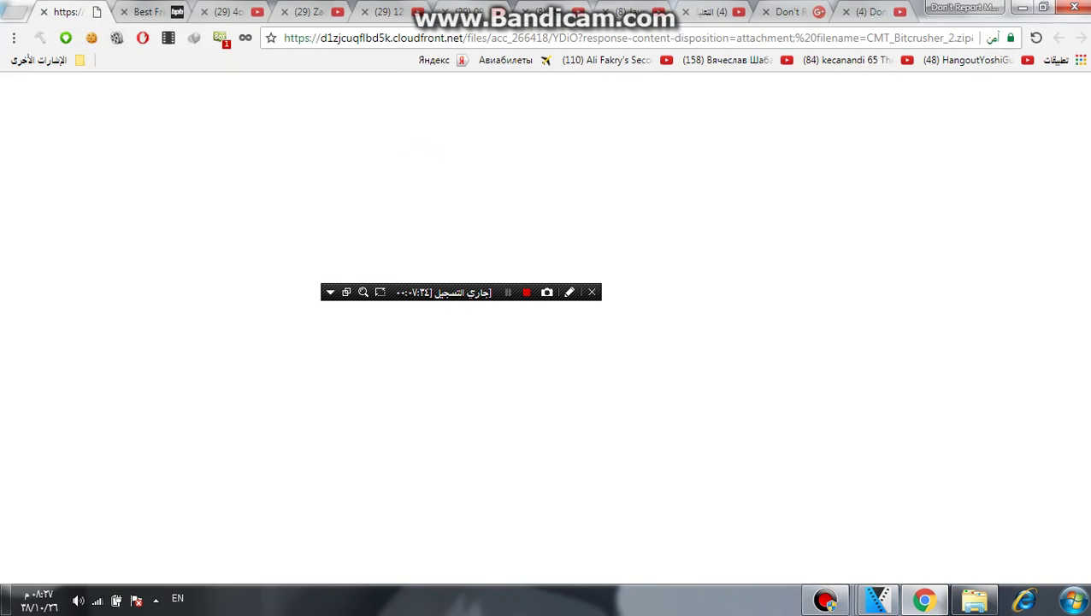
click(224, 12)
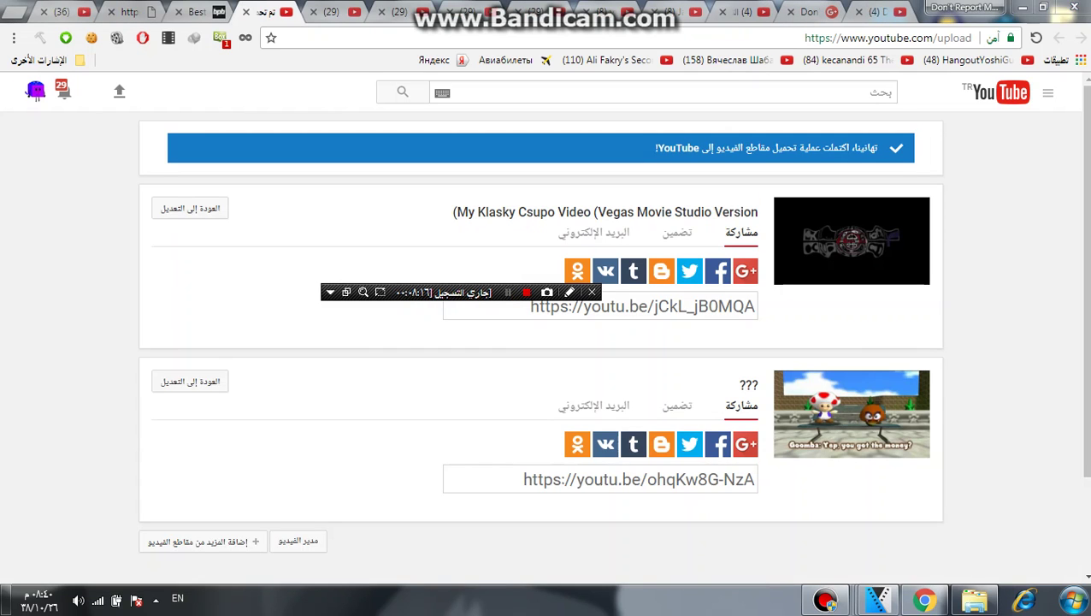
click(189, 381)
scroll(540, 347, down, 2)
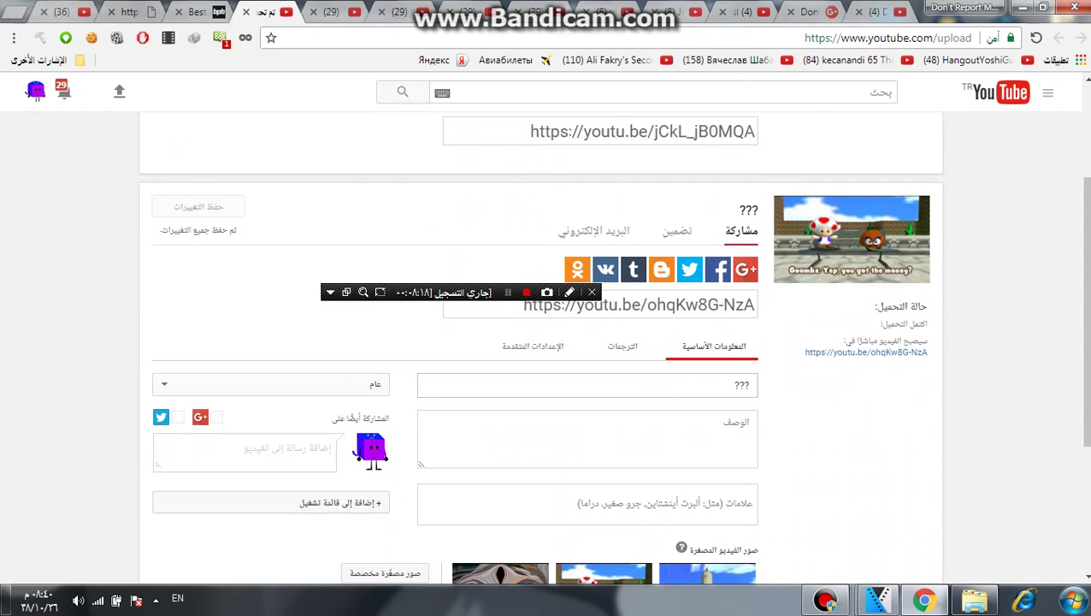
- Enter "??? Is (ACTUALLY Destroyed) The F**k Of The BOAT" as the ??? video's description with left-to-right text direction and save the changes
key(Tab)
text(???)
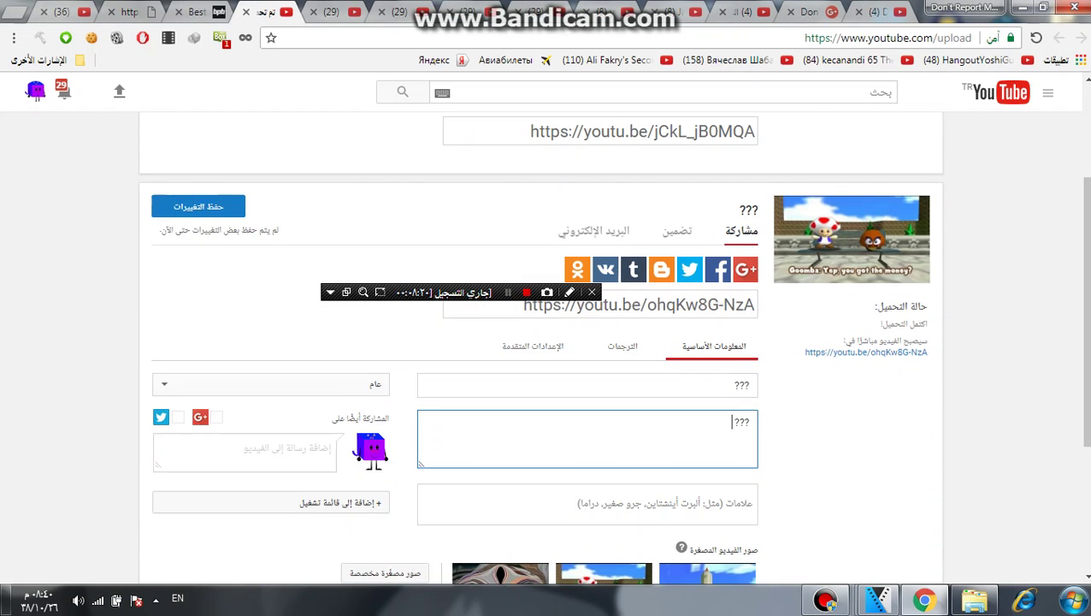
key(ctrl+shift)
text(Is (ACTUALLY DE)
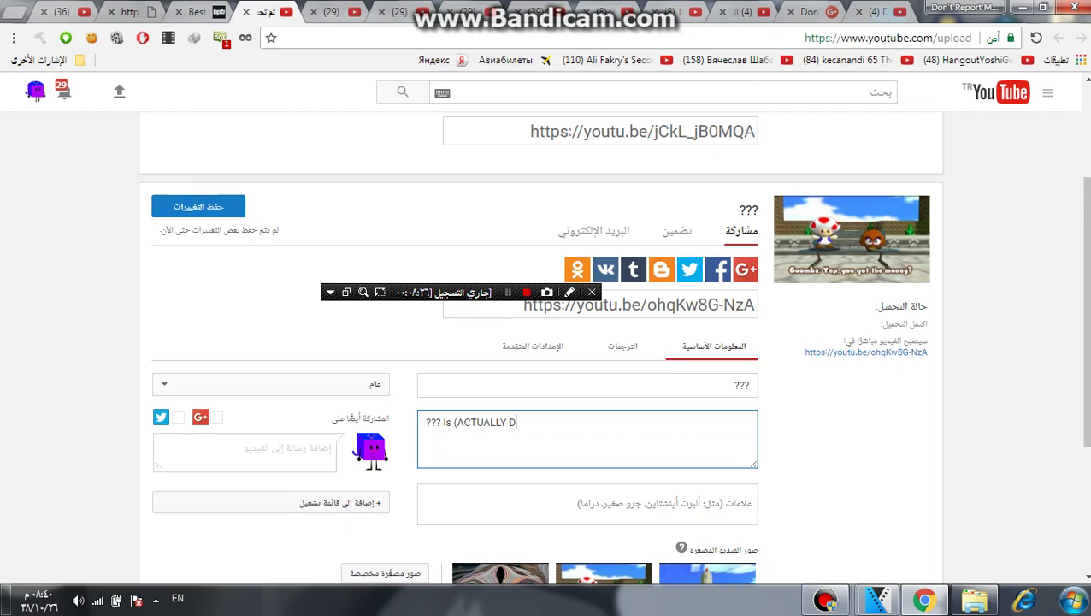
key(BackSpace)
text(estroyed))
text( Toad)
text(Wa)
key(BackSpace)
key(BackSpace)
key(BackSpace)
key(BackSpace)
key(BackSpace)
key(BackSpace)
key(BackSpace)
text(The)
text( Fu)
key(BackSpace)
text(**c)
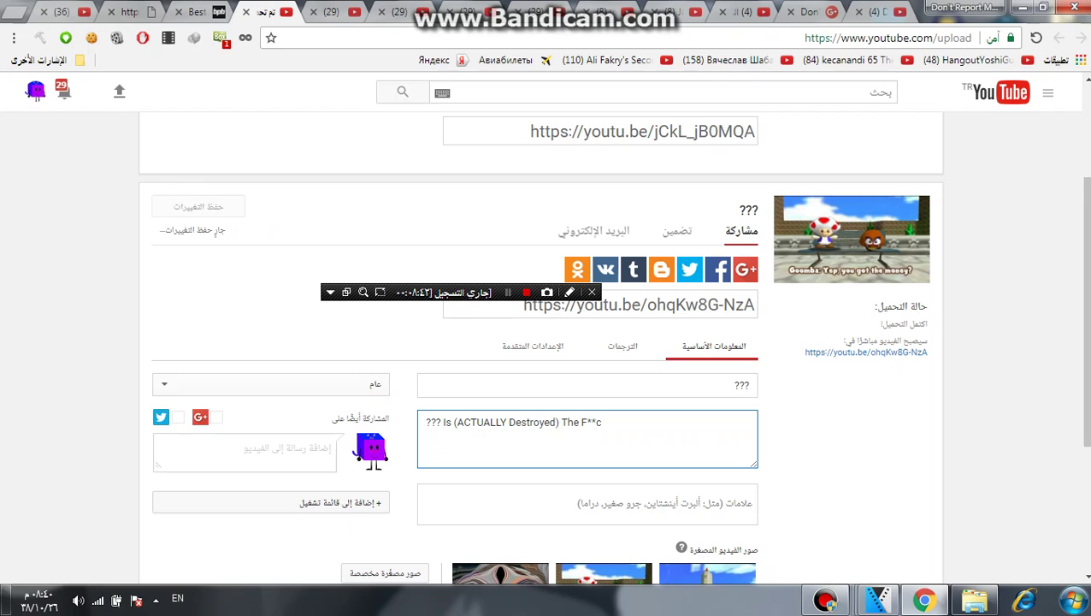
key(BackSpace)
text(k)
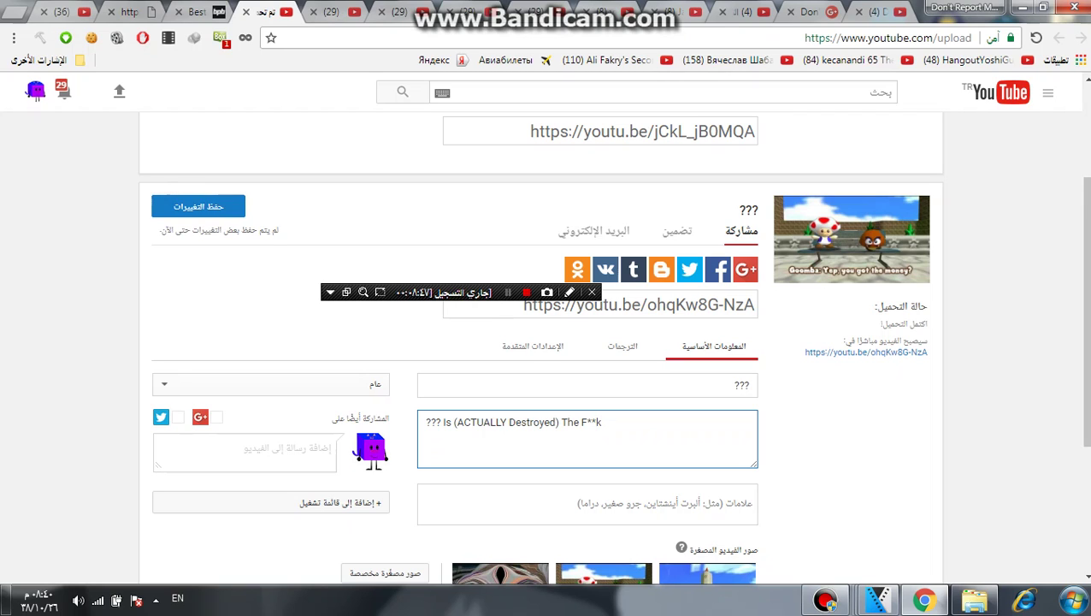
text( Of The BOAT)
click(199, 206)
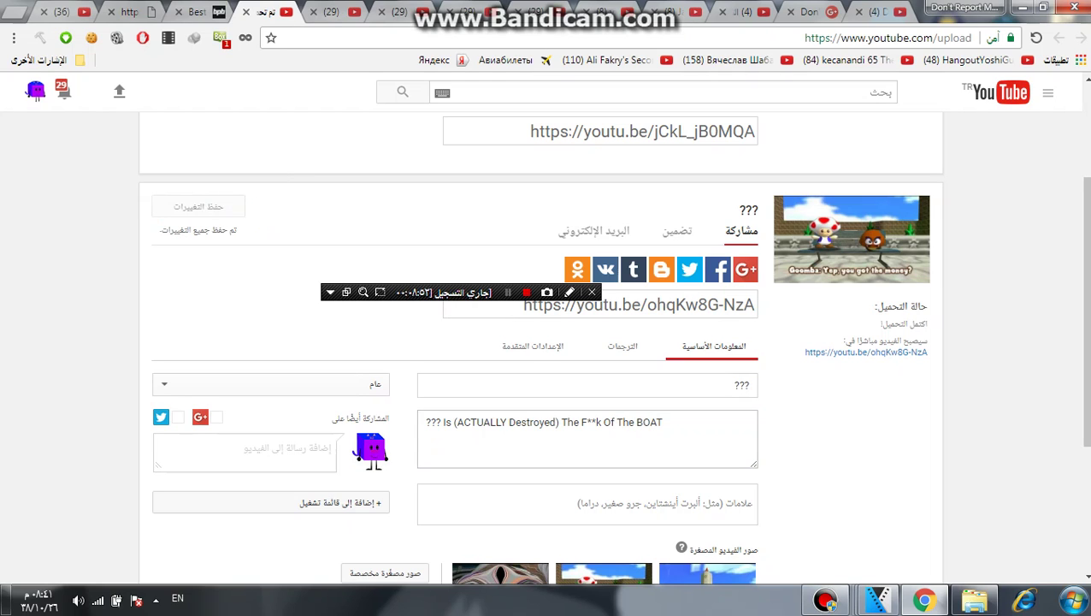
- Copy the ??? video's description, open its Google+ share window and close that window
drag(665, 423, 424, 423)
right_click(477, 443)
click(449, 194)
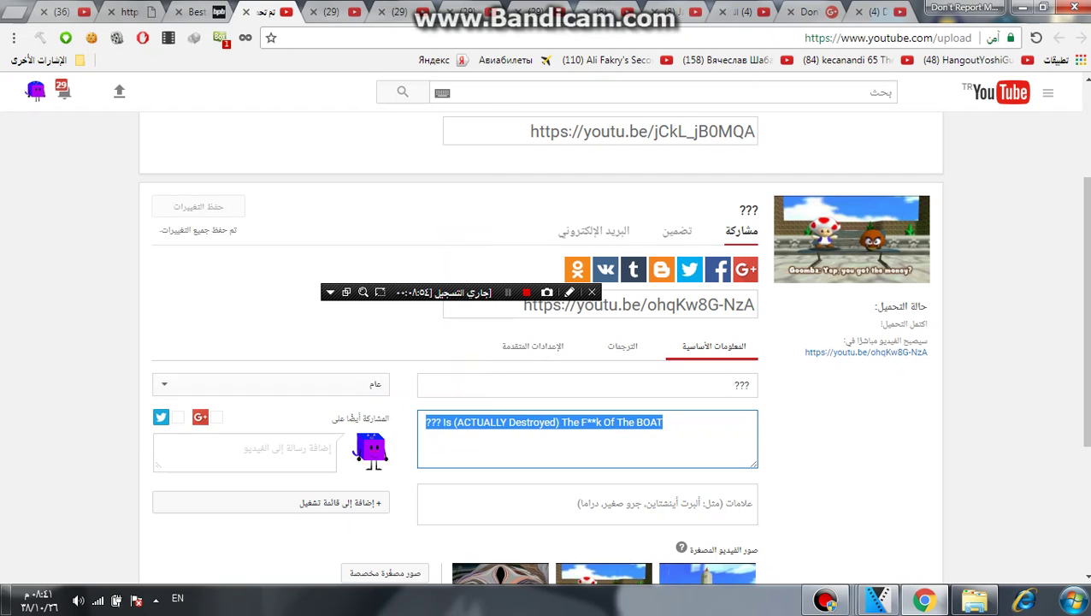
click(745, 269)
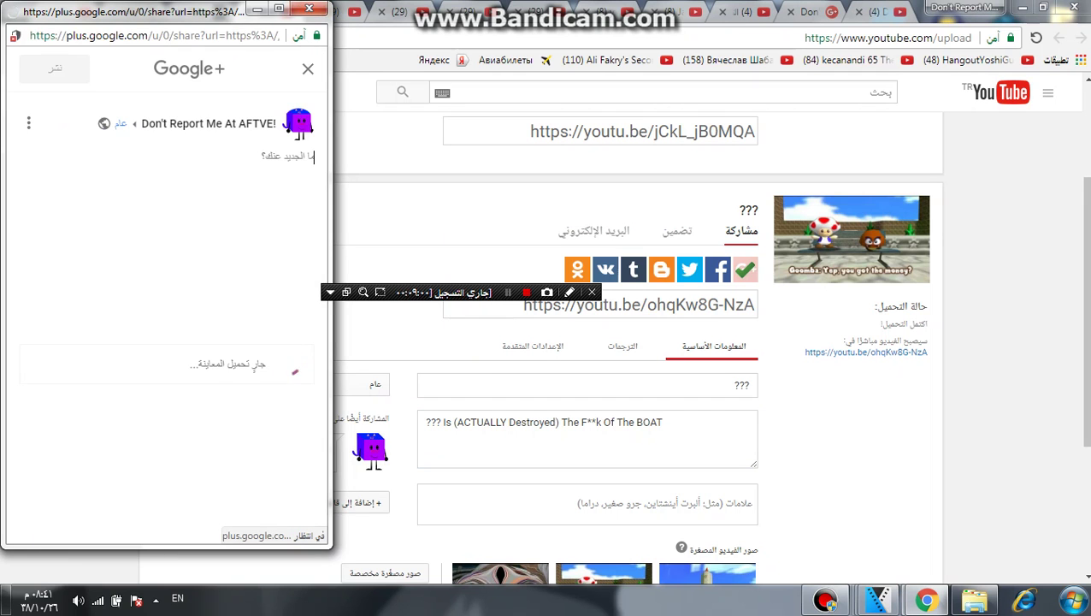
click(309, 7)
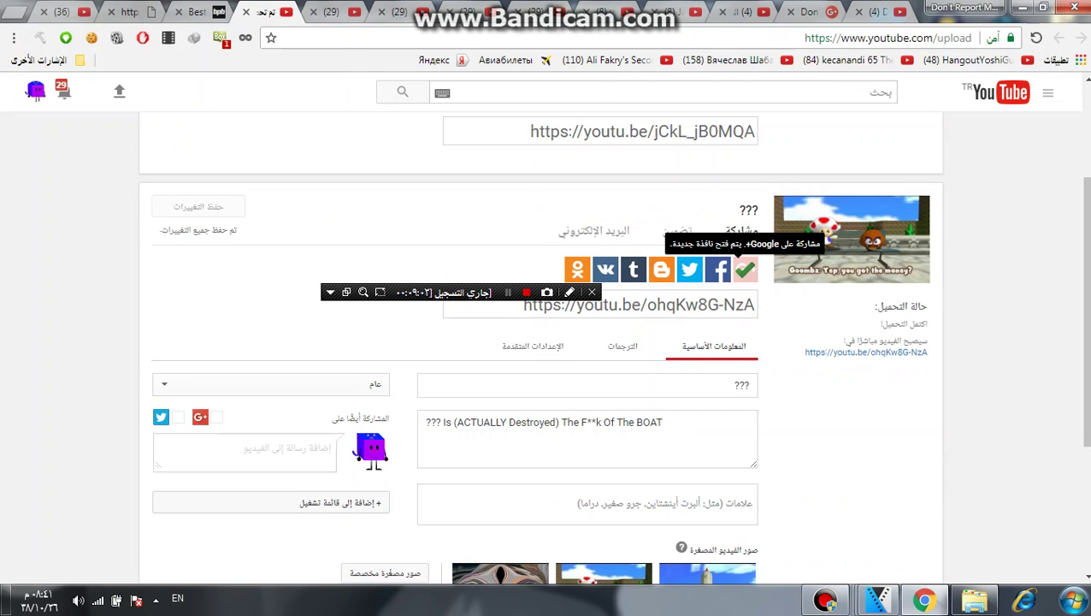
- Copy the description of My Klasky Csupo Video (Vegas Movie Studio Version) from its editing details and open its Google+ share window
drag(1086, 306, 1087, 220)
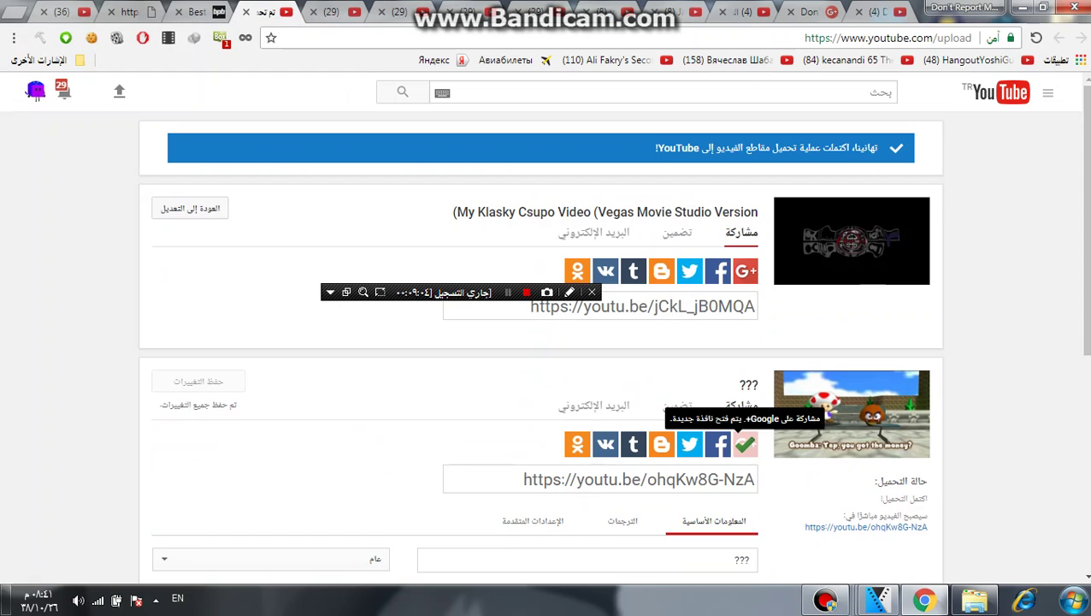
click(190, 208)
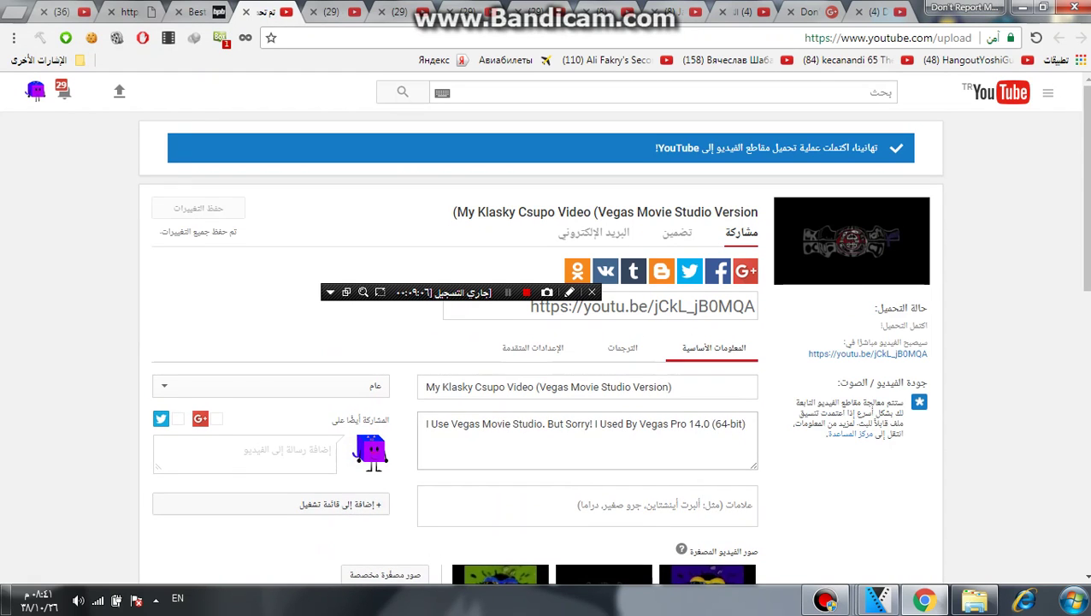
drag(746, 423, 426, 423)
right_click(504, 423)
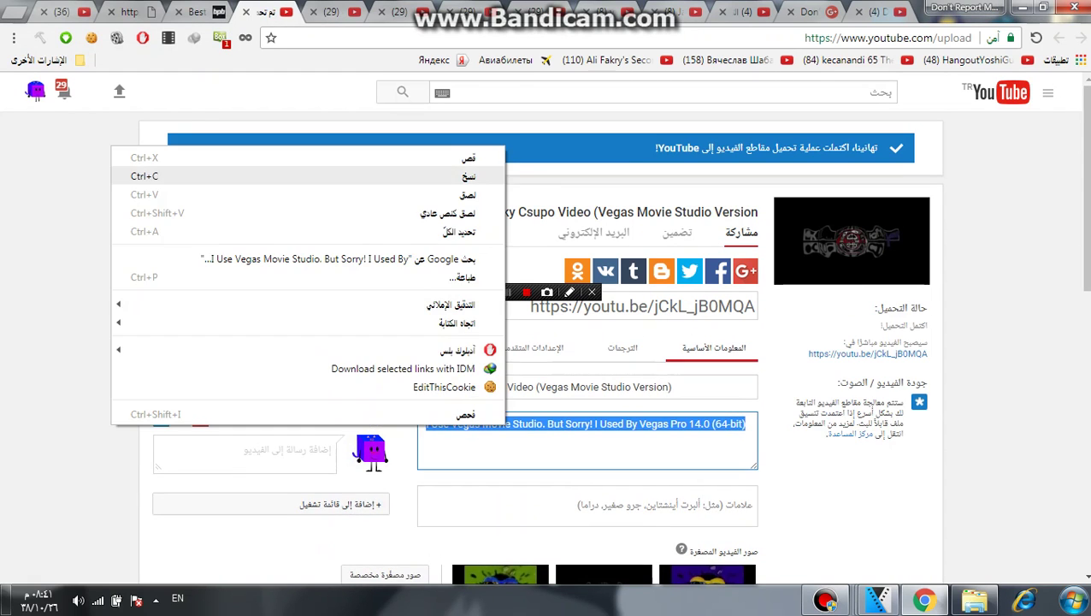
click(428, 176)
click(745, 271)
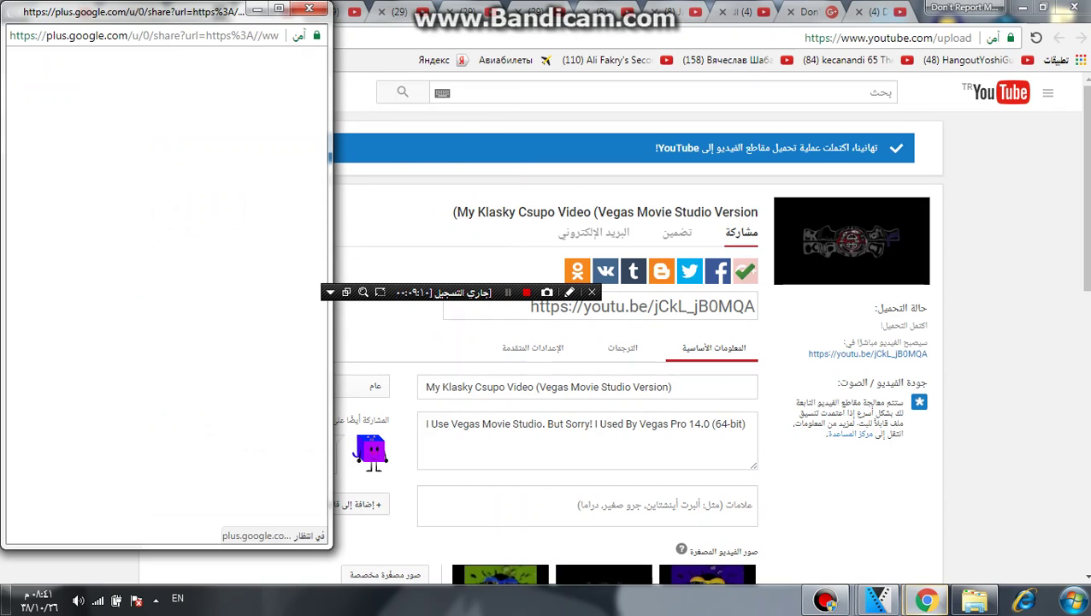
- Open the ??? video's YouTube link from its upload details in a new tab
click(508, 293)
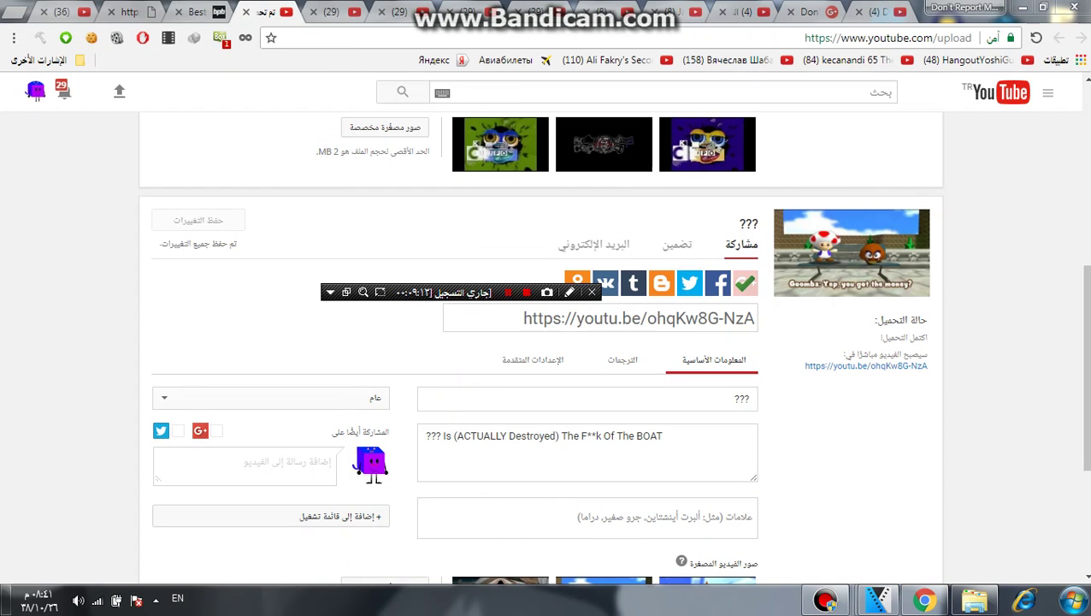
click(866, 366)
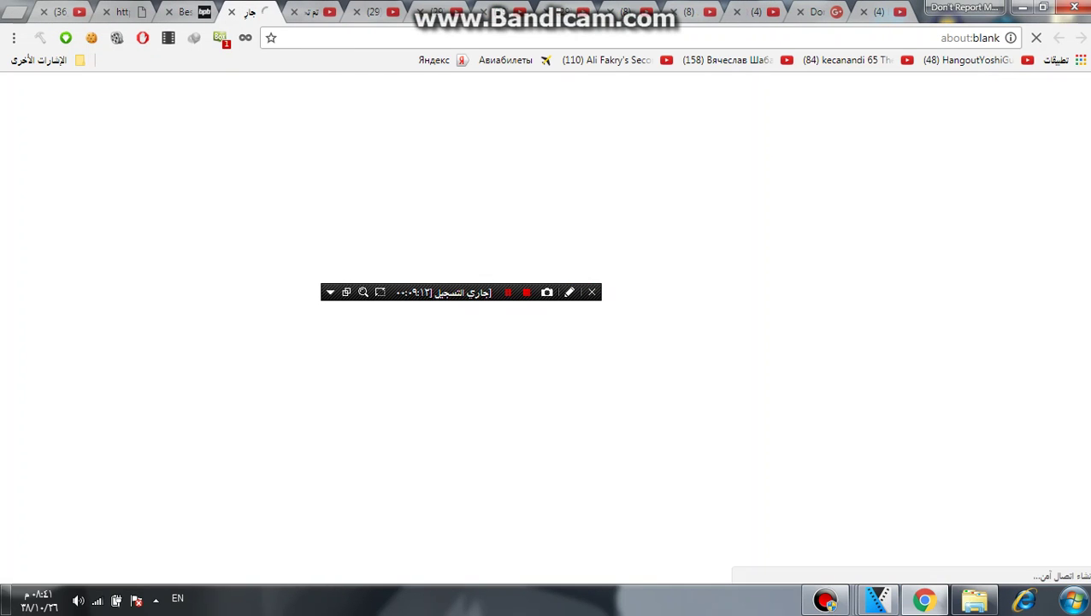